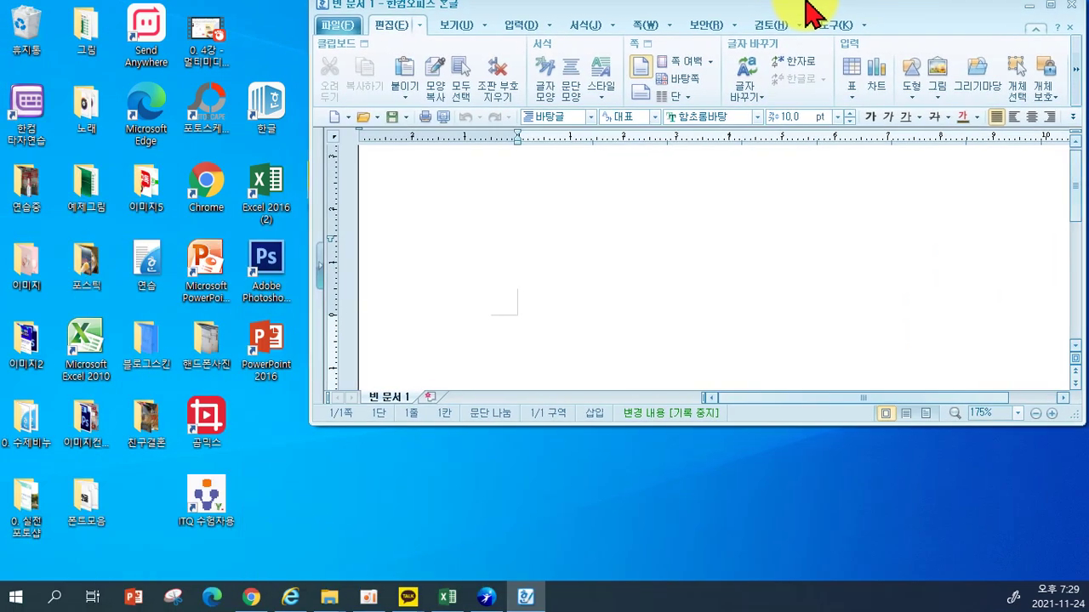
Maximize the document window and enter the line "가족과 함께하면 행복합니다!", ending it with a new line
{"action": "double_click", "coordinate": [802, 7]}
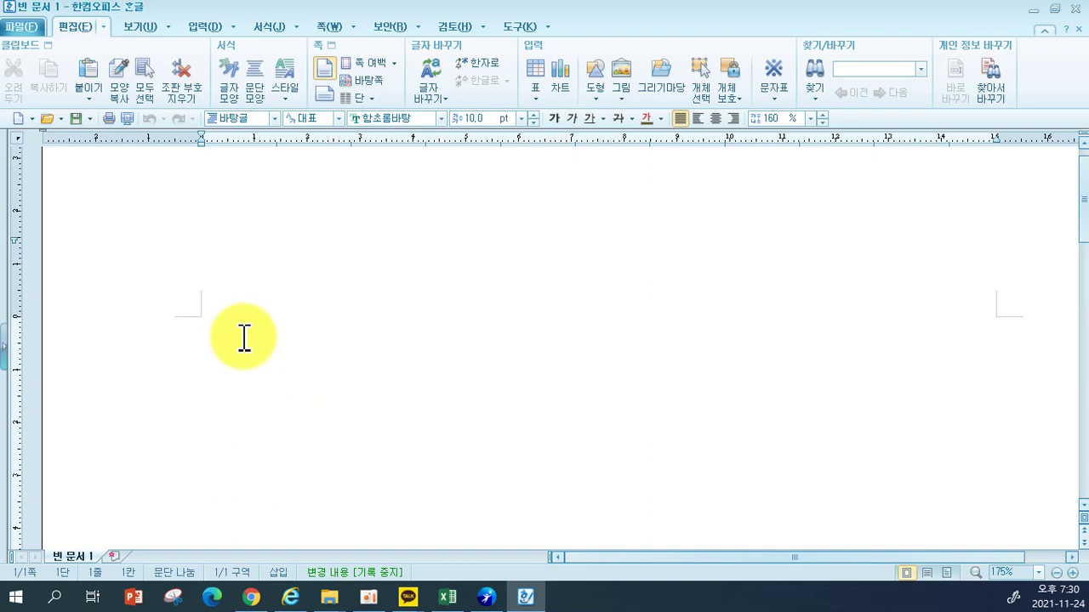
{"action": "type", "text": "가족과 "}
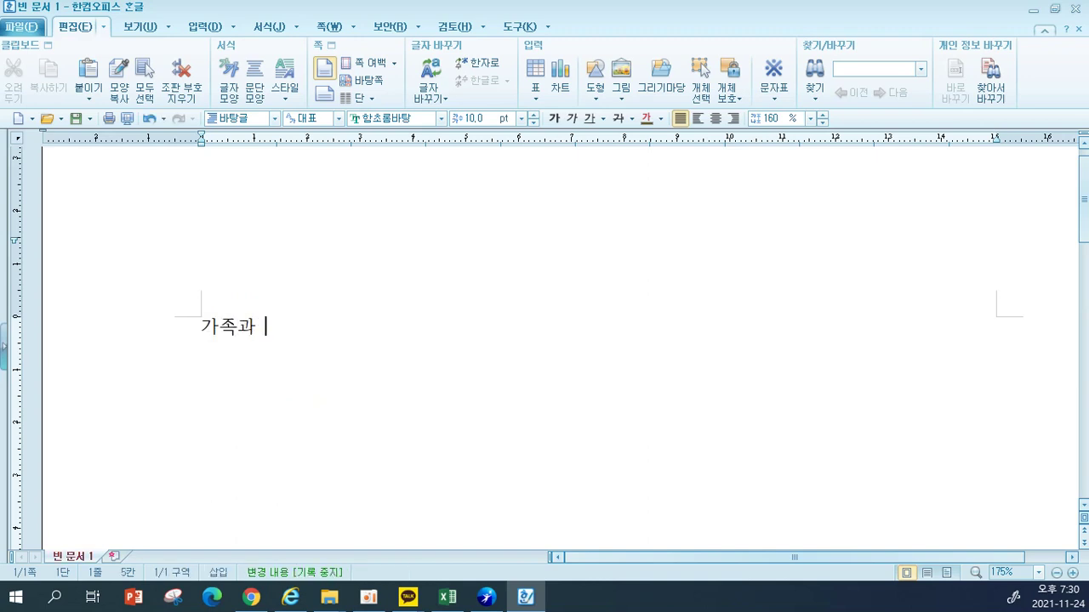
{"action": "type", "text": "함께하면"}
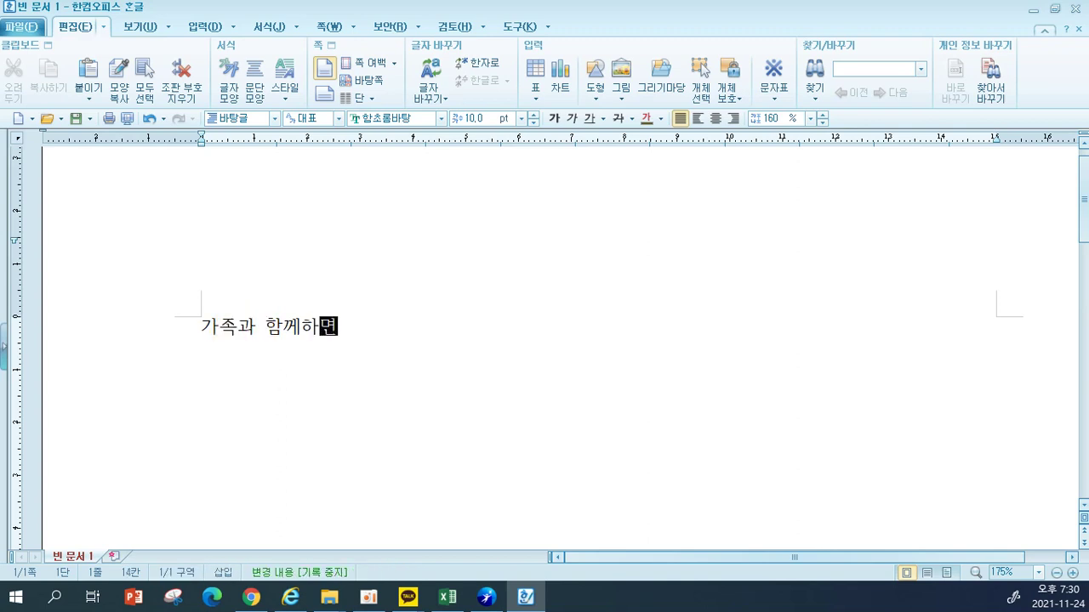
{"action": "type", "text": " 행복합니다"}
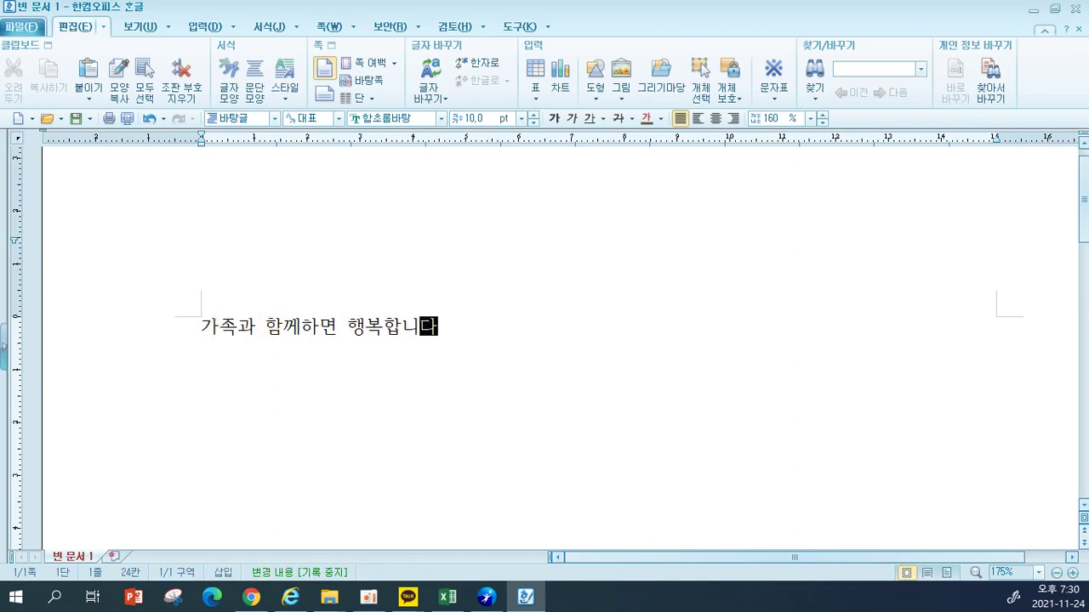
{"action": "type", "text": "!"}
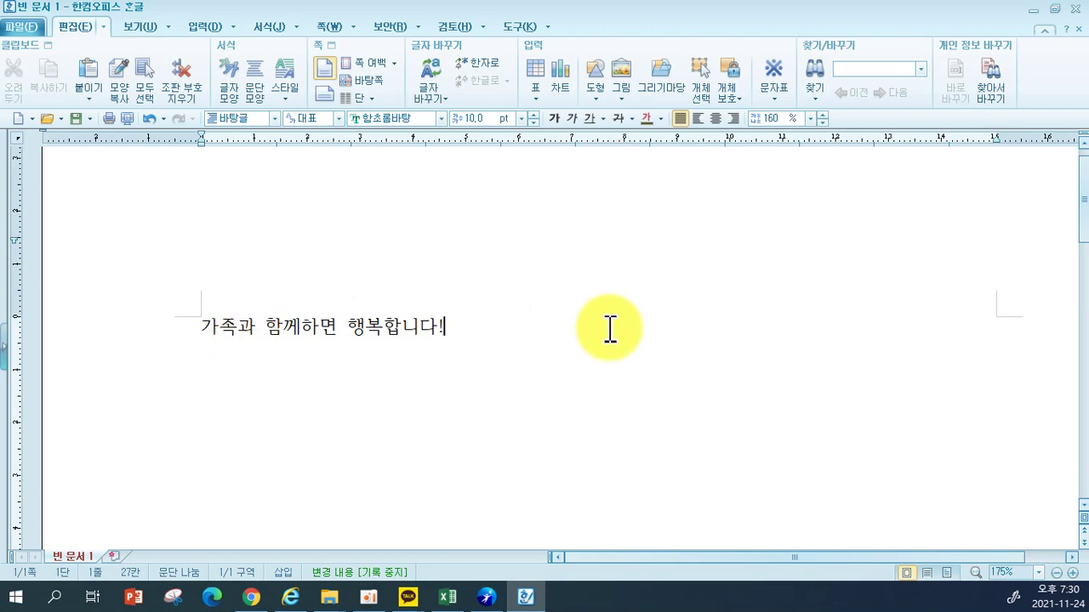
{"action": "key", "text": "Return"}
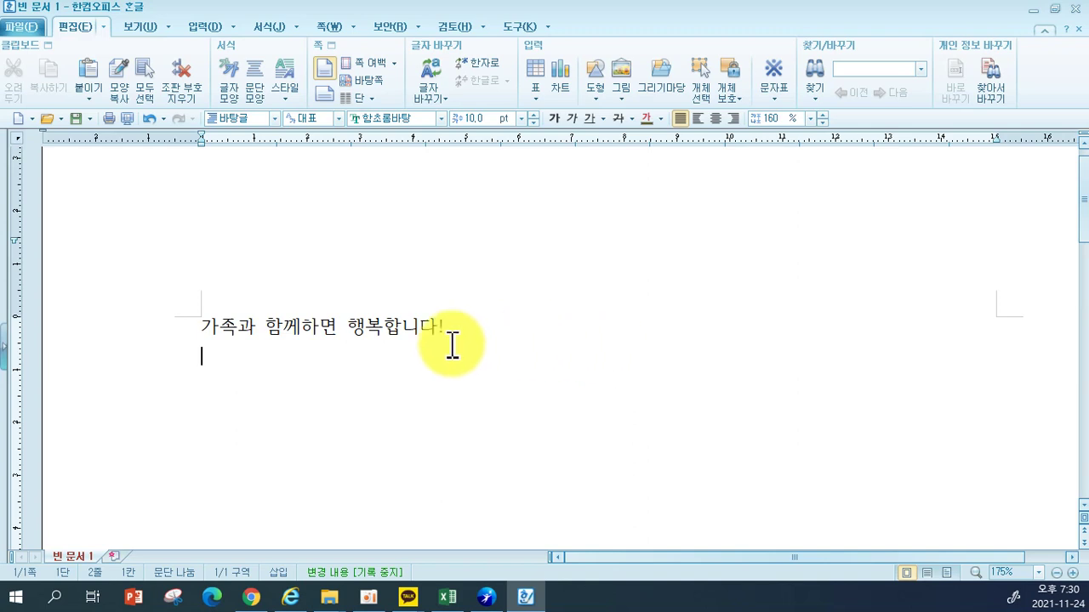
Change the font of the whole line "가족과 함께하면 행복합니다!" to HY강B
{"action": "left_click", "coordinate": [174, 345]}
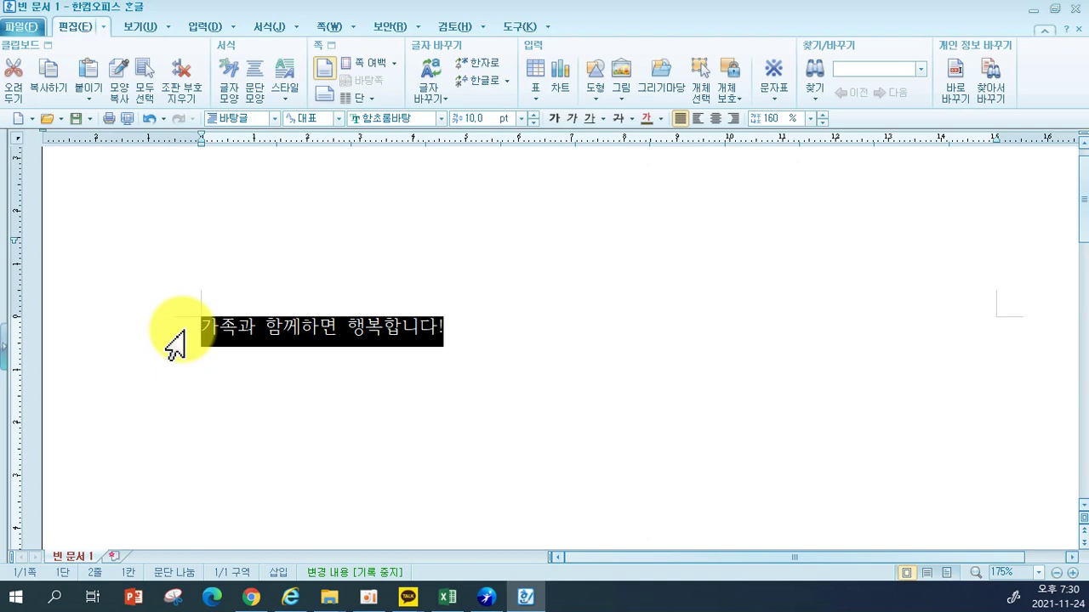
{"action": "left_click", "coordinate": [442, 119]}
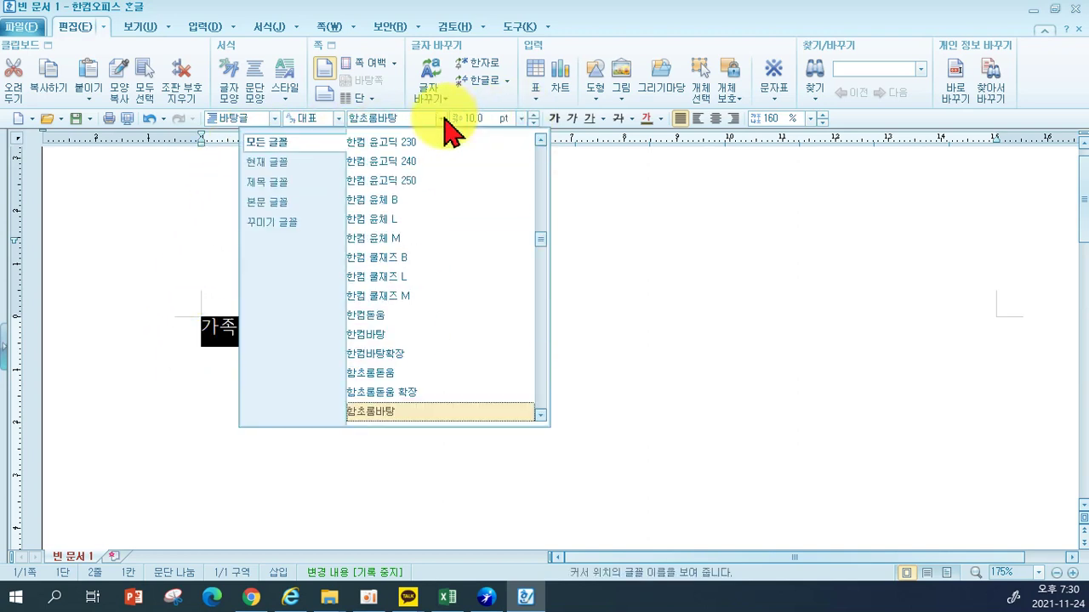
{"action": "scroll", "coordinate": [449, 280], "scroll_direction": "down", "scroll_amount": 10}
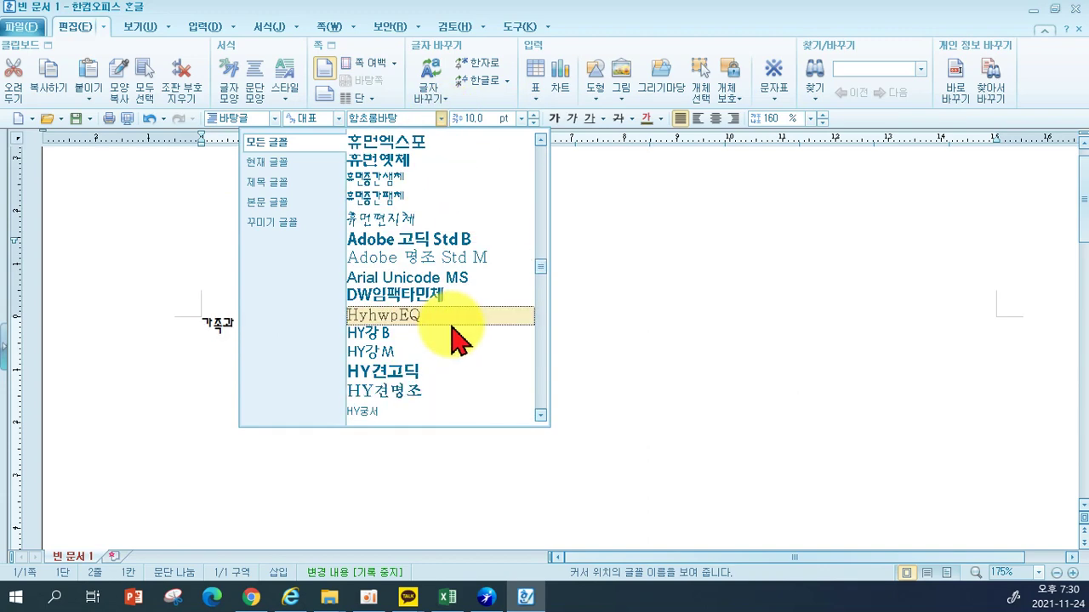
{"action": "scroll", "coordinate": [444, 341], "scroll_direction": "down", "scroll_amount": 1}
{"action": "left_click", "coordinate": [438, 274]}
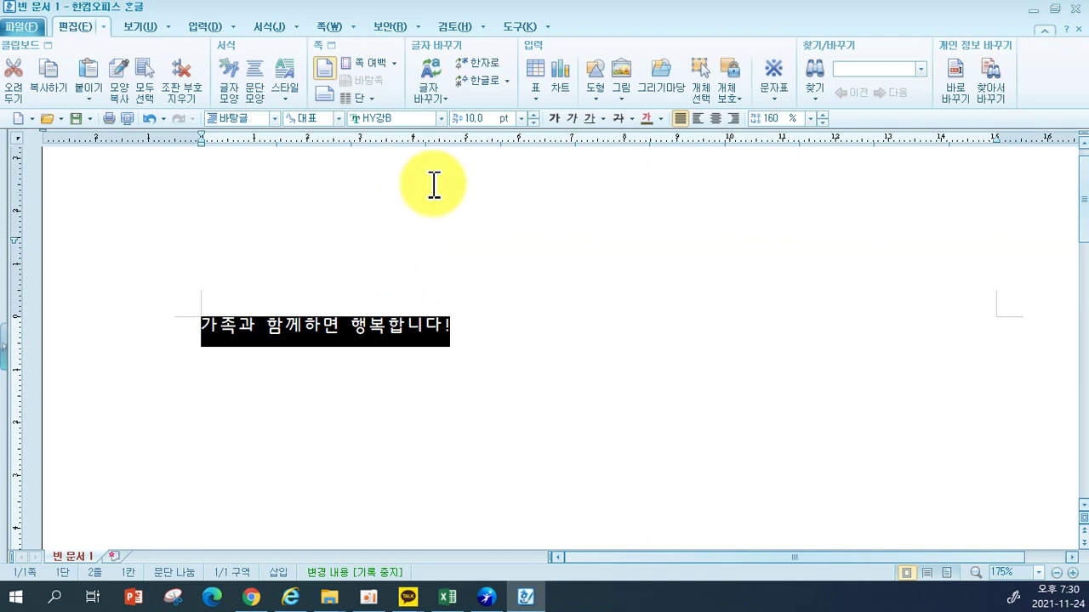
Set the whole line's font size to 24 pt and its text colour to blue
{"action": "left_click", "coordinate": [521, 118]}
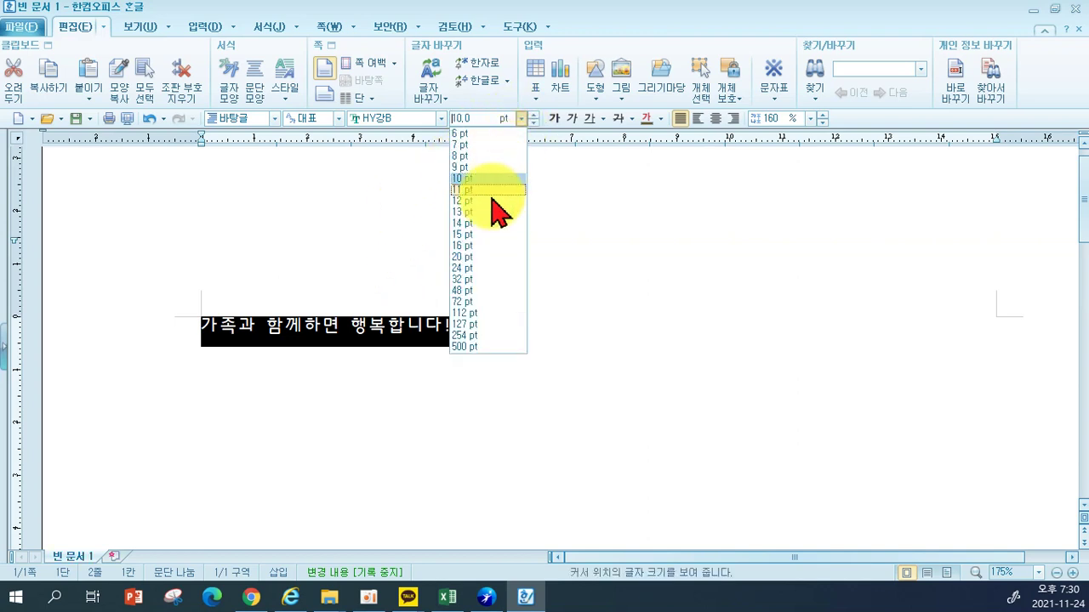
{"action": "left_click", "coordinate": [481, 268]}
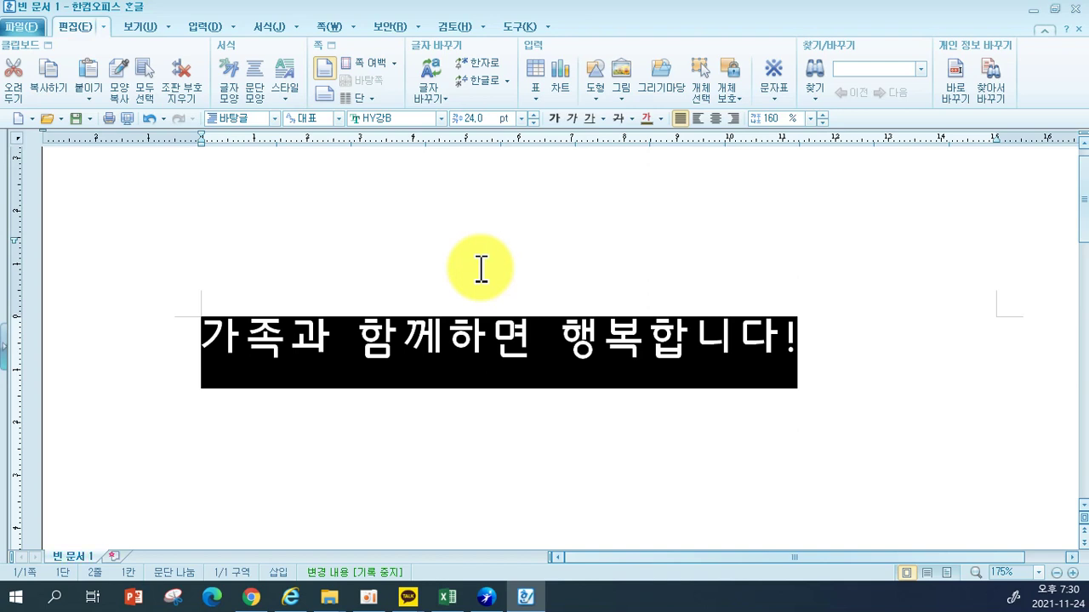
{"action": "left_click", "coordinate": [661, 119]}
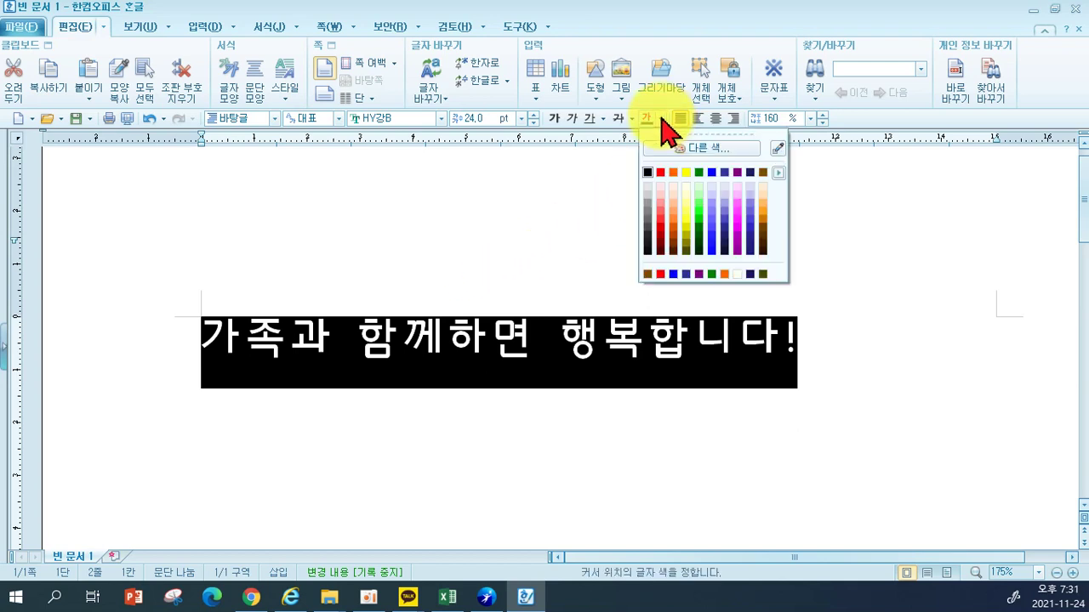
{"action": "left_click", "coordinate": [715, 176]}
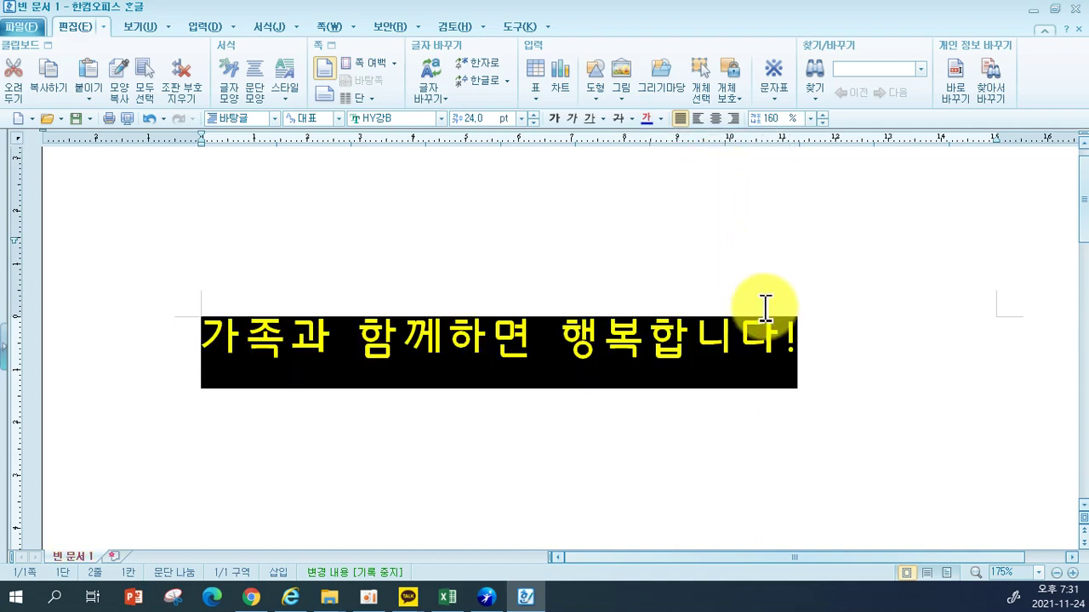
{"action": "left_click", "coordinate": [823, 410]}
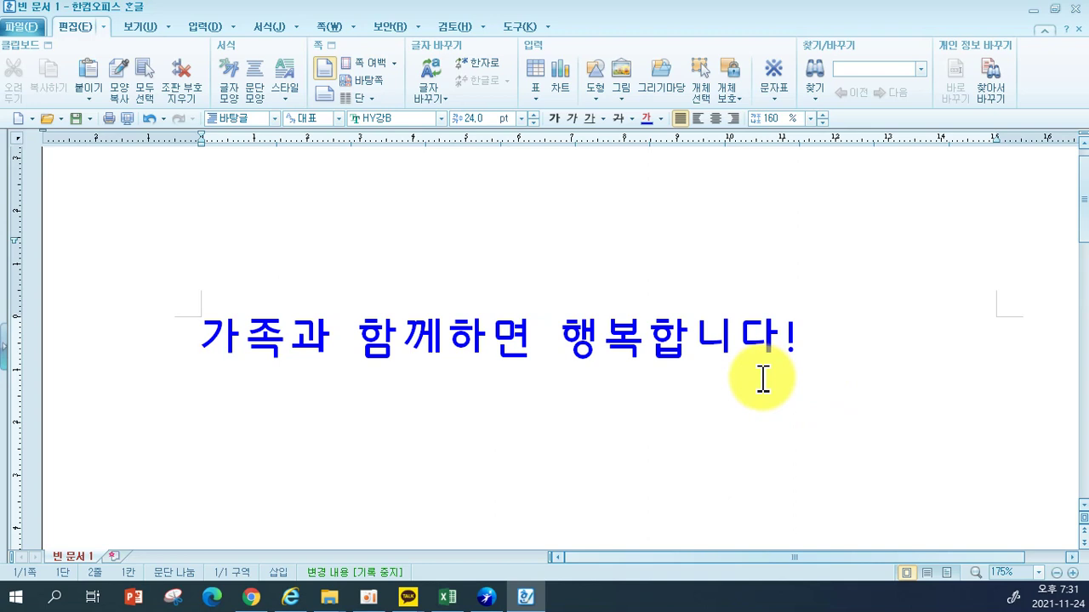
Set the font size of only the words "행복합니다!" to 30 pt, a size missing from the preset list
{"action": "left_click_drag", "start_coordinate": [557, 336], "coordinate": [801, 348]}
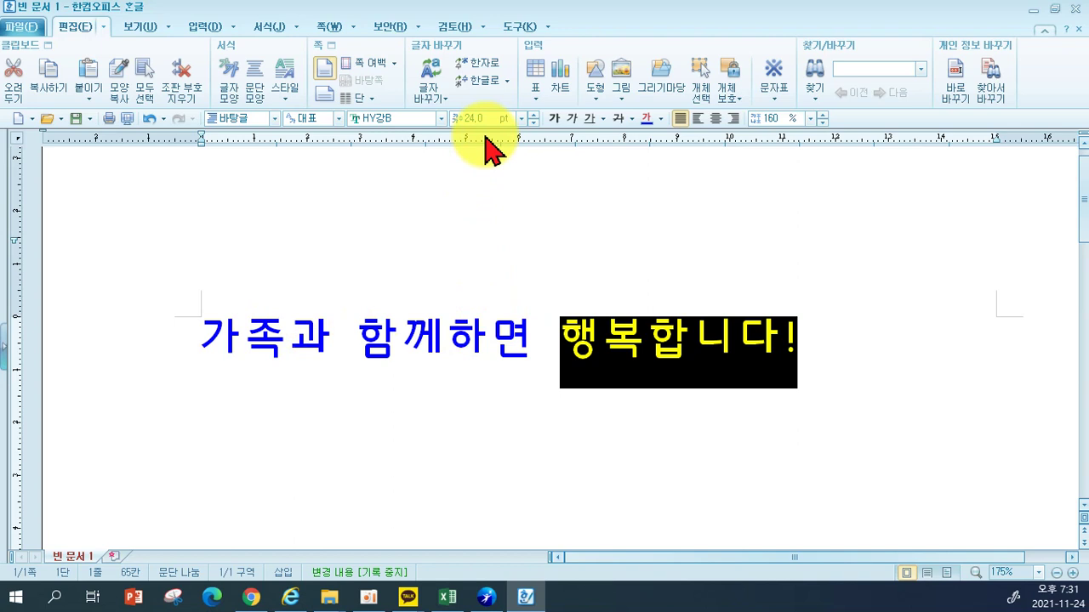
{"action": "left_click", "coordinate": [522, 118]}
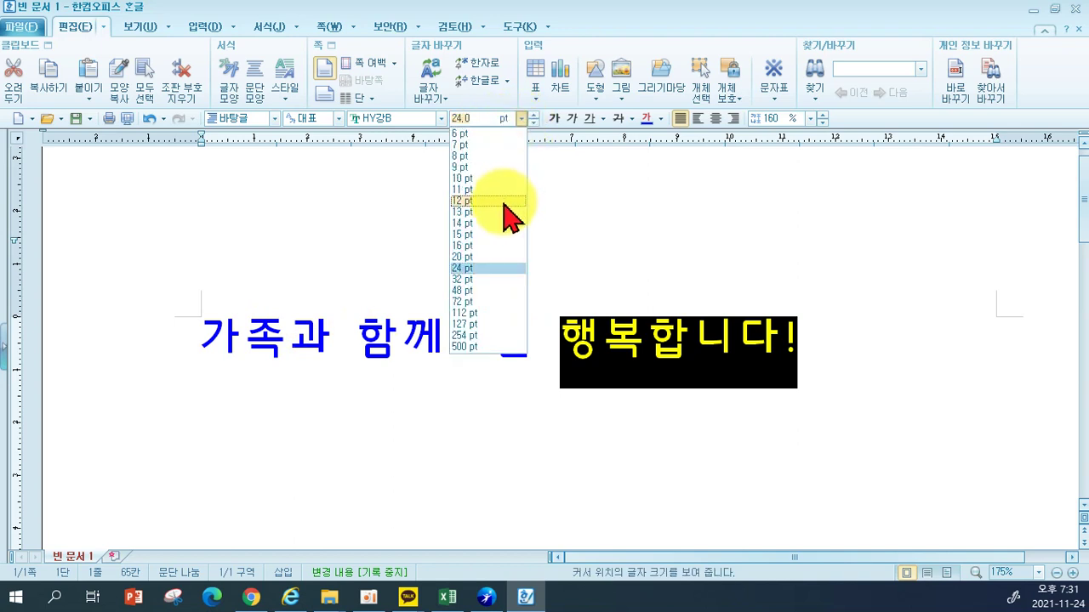
{"action": "left_click", "coordinate": [485, 119]}
{"action": "type", "text": "30"}
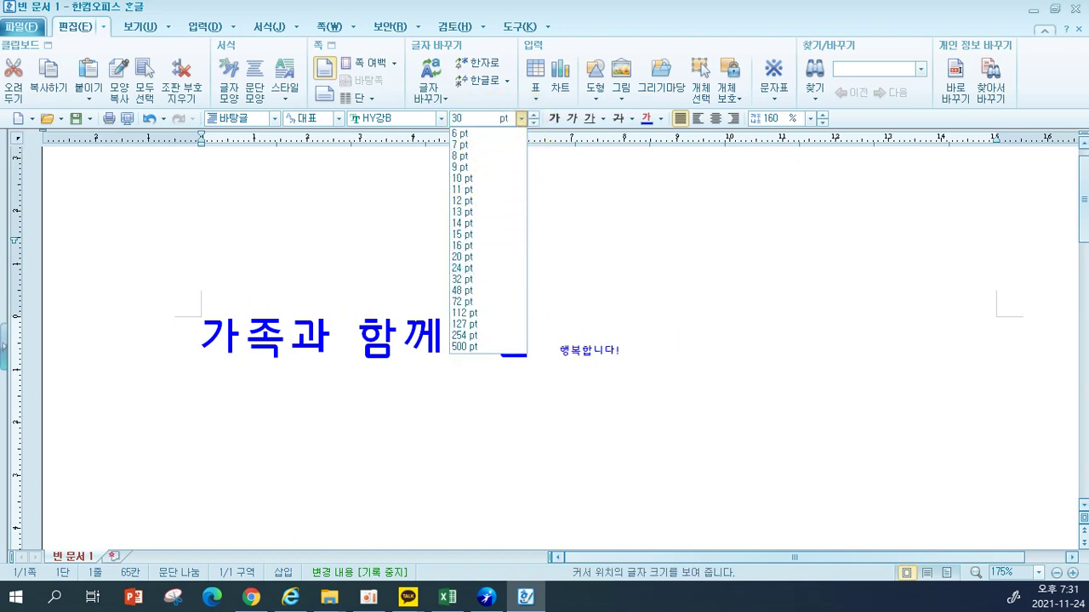
{"action": "key", "text": "Return"}
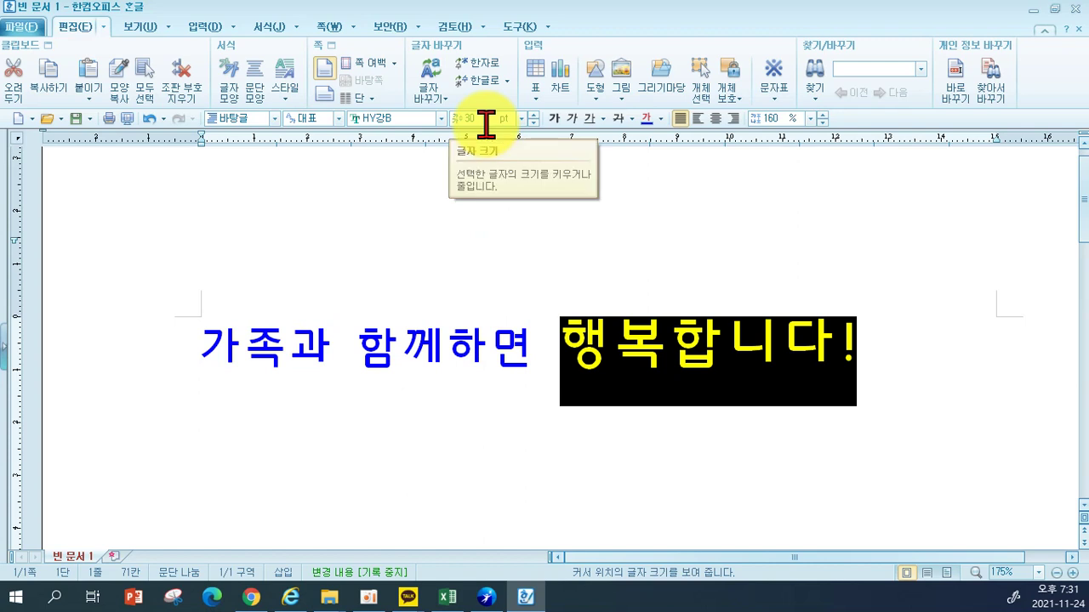
{"action": "left_click", "coordinate": [522, 119]}
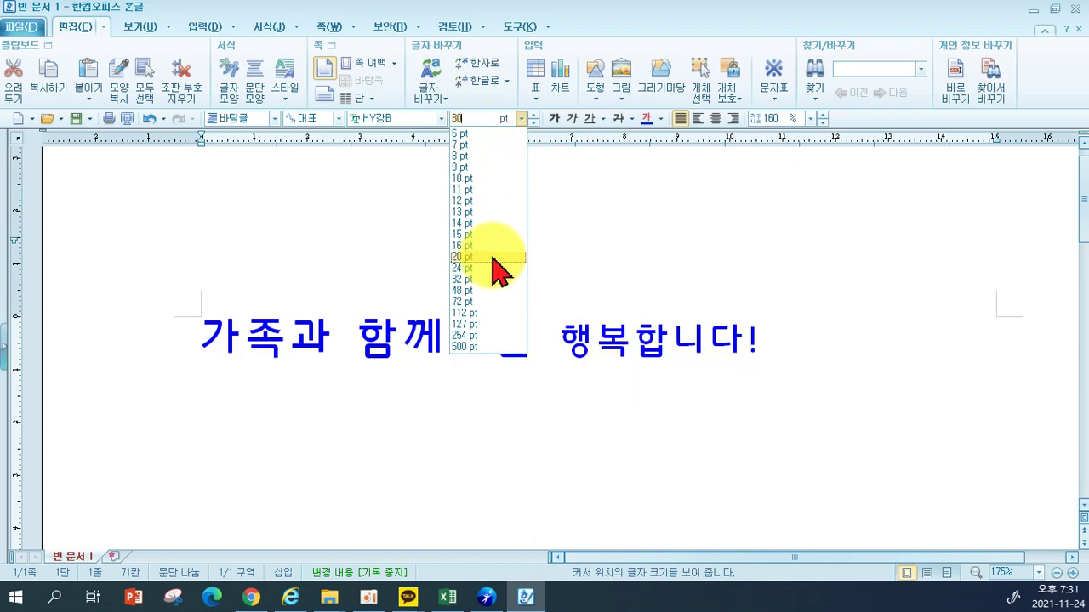
{"action": "left_click", "coordinate": [473, 119]}
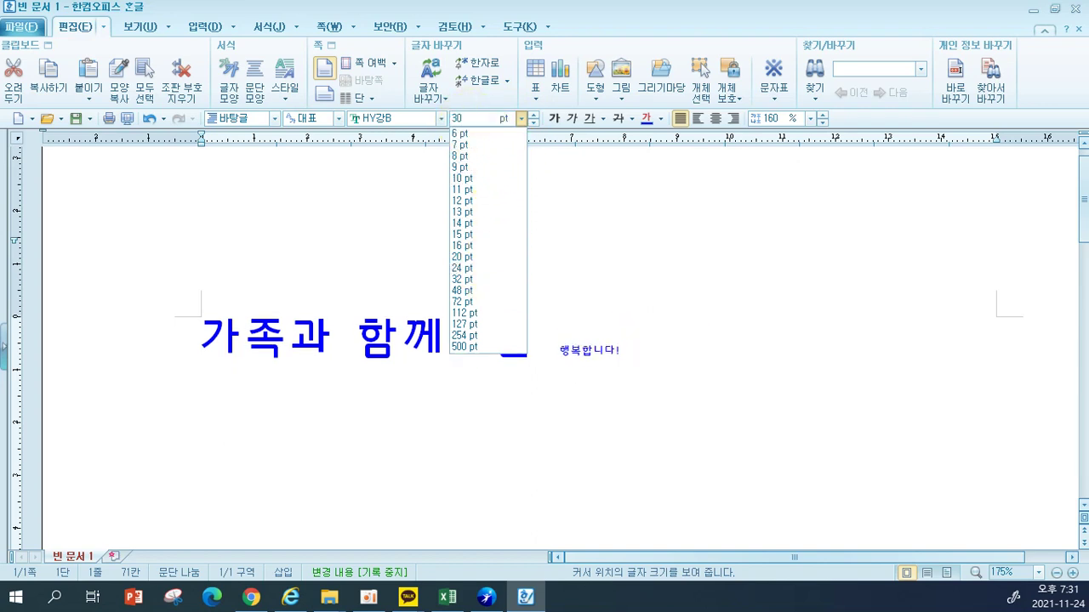
{"action": "type", "text": "30"}
{"action": "key", "text": "Return"}
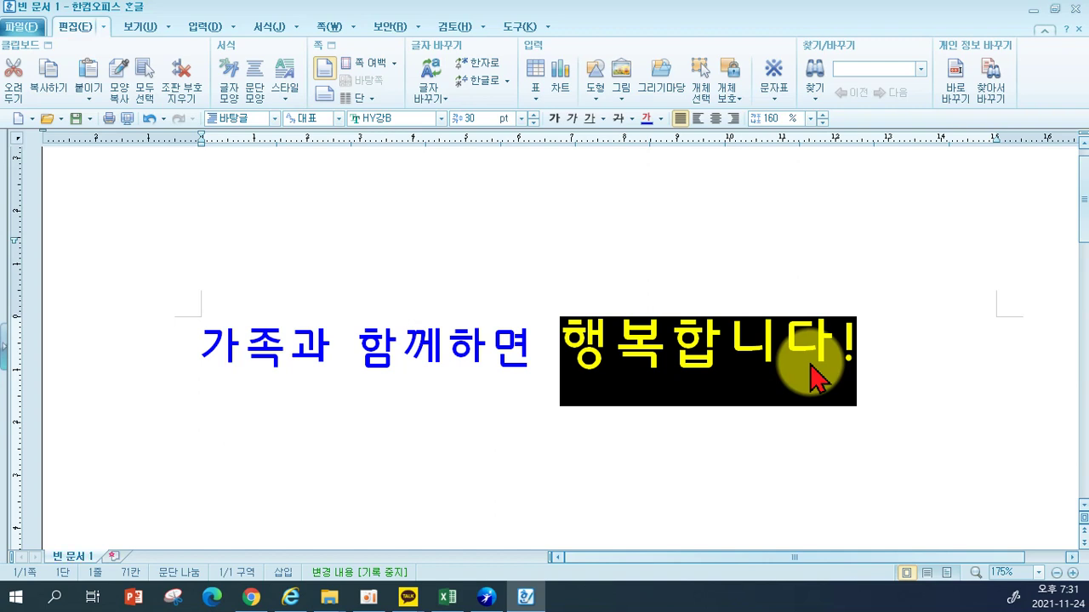
Make "행복합니다!" italic and colour it red, then deselect the text
{"action": "left_click", "coordinate": [572, 119]}
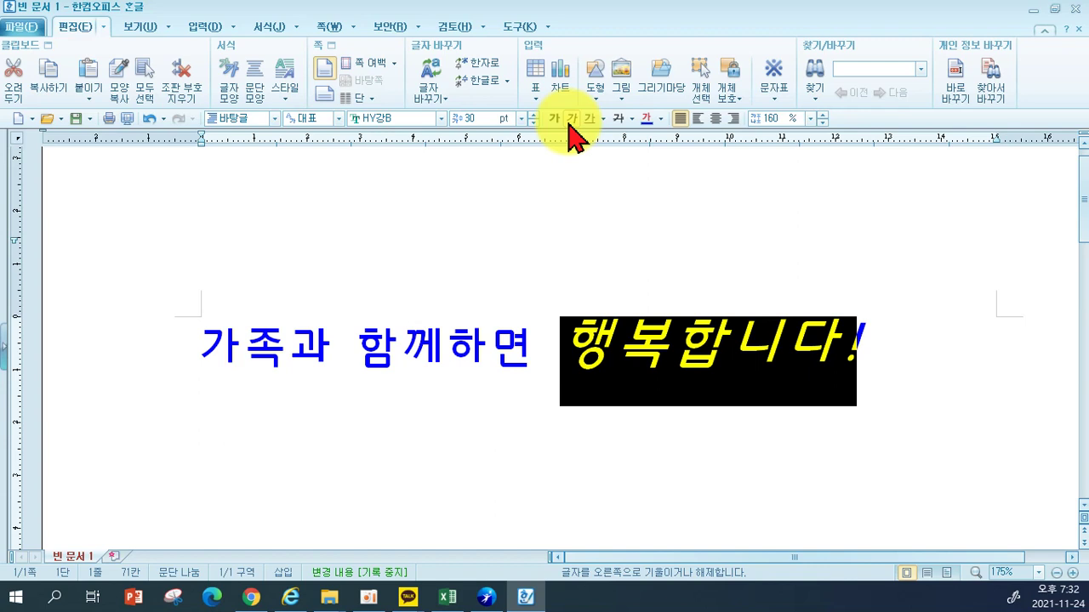
{"action": "left_click", "coordinate": [662, 120]}
{"action": "left_click", "coordinate": [660, 172]}
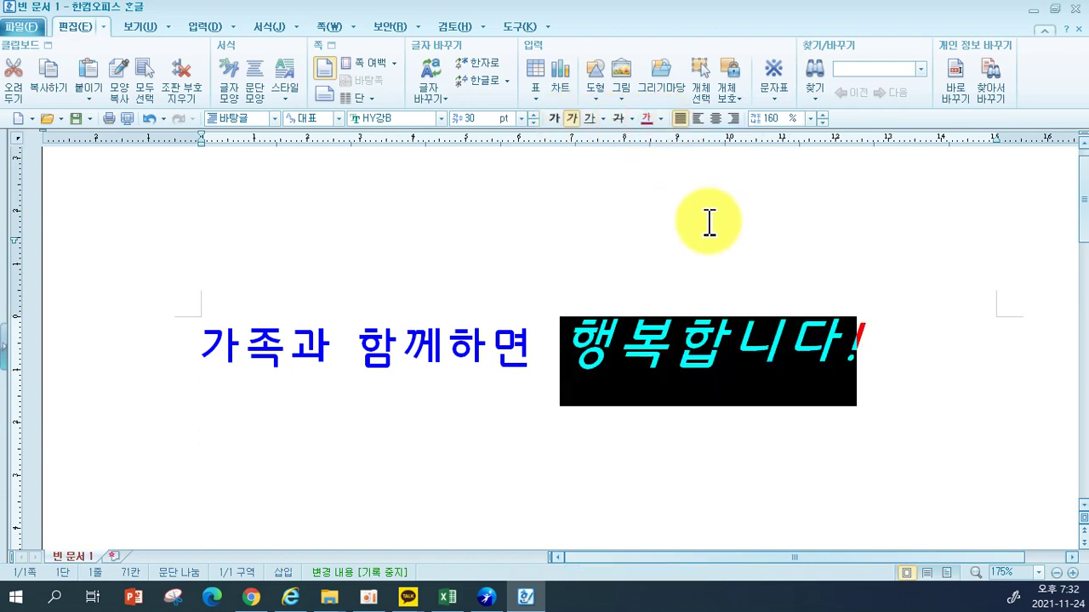
{"action": "left_click", "coordinate": [909, 346]}
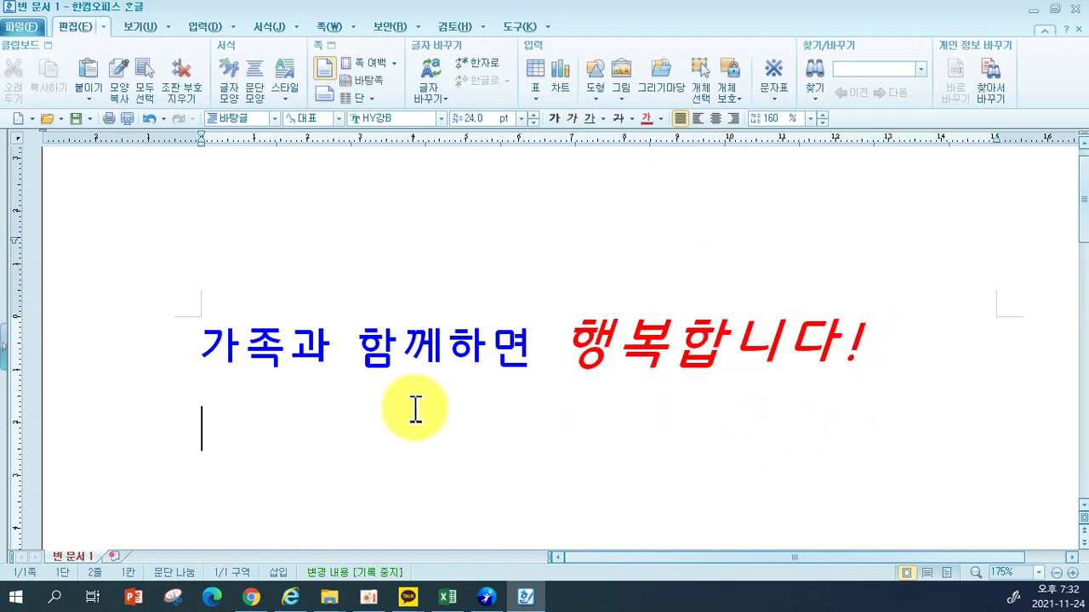
Open the 그리기마당 drawing gallery and show the 가족 category of its 클립아트 collection
{"action": "scroll", "coordinate": [817, 316], "scroll_direction": "down", "scroll_amount": 2}
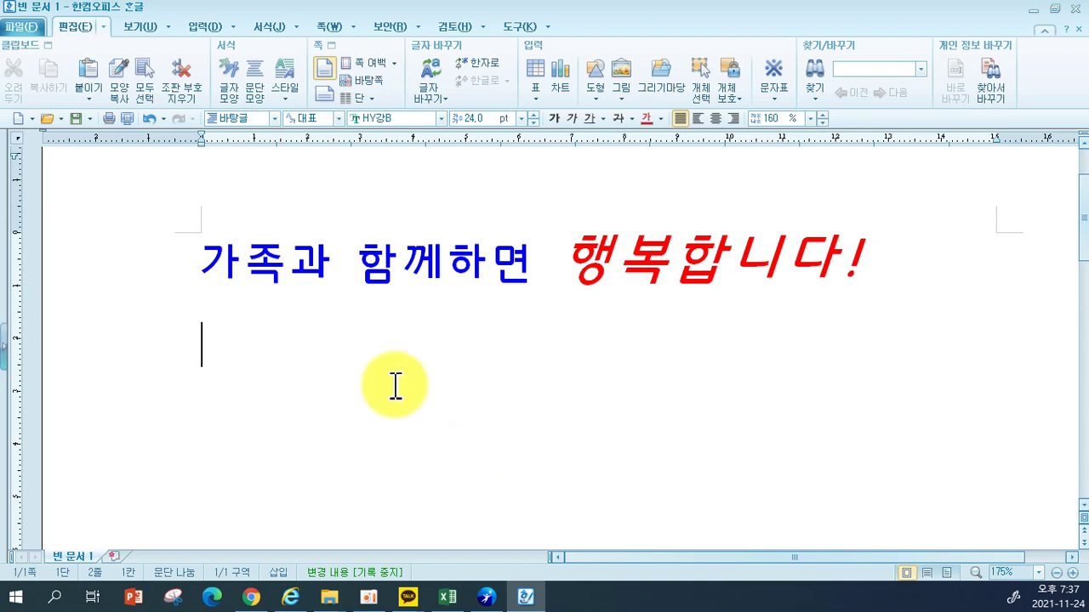
{"action": "left_click", "coordinate": [200, 28]}
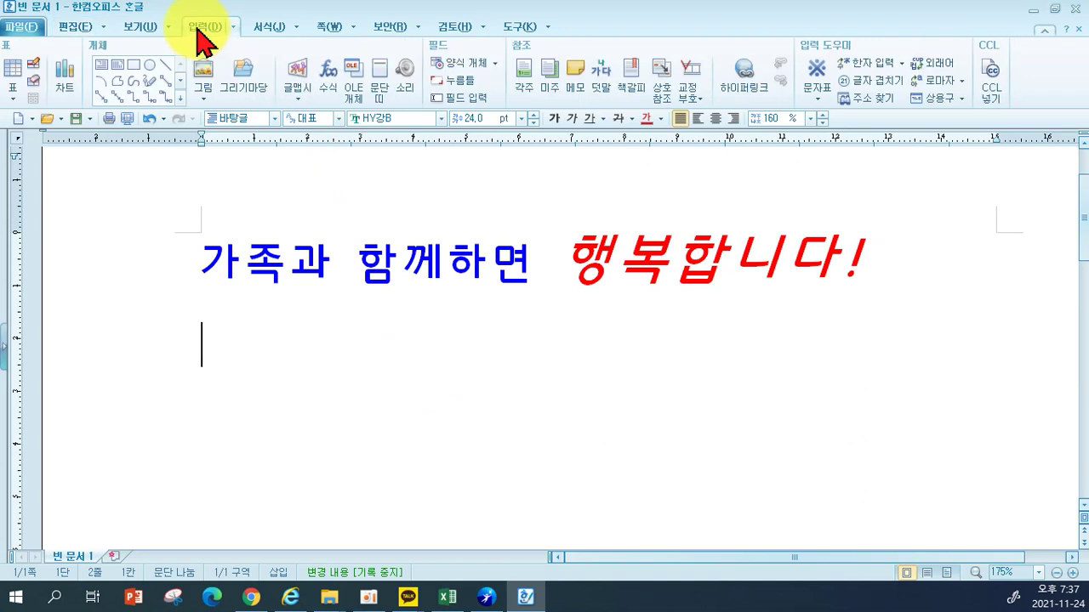
{"action": "left_click", "coordinate": [245, 94]}
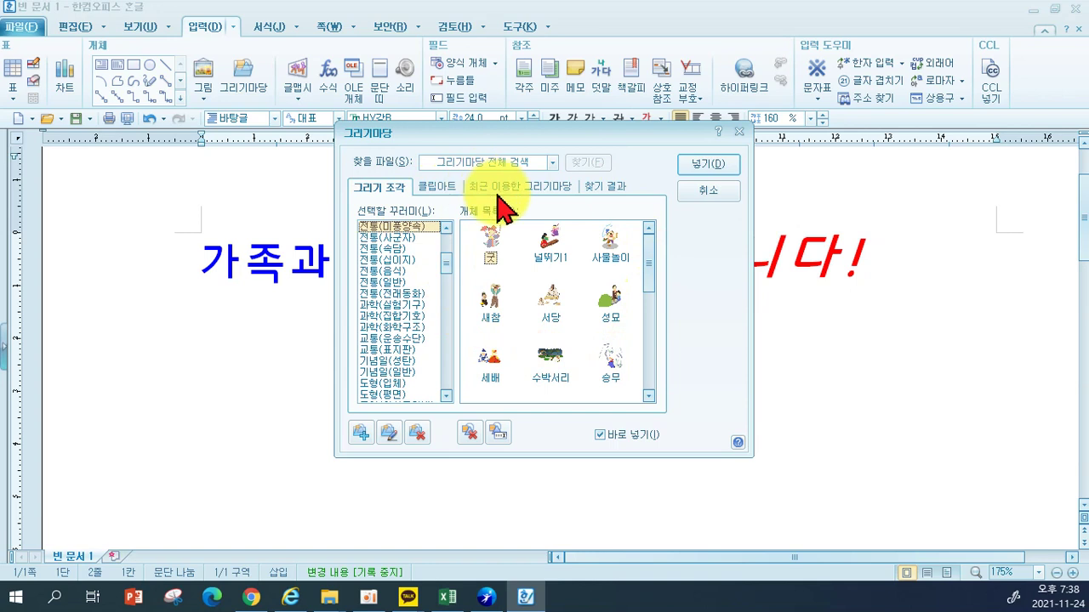
{"action": "left_click", "coordinate": [429, 189]}
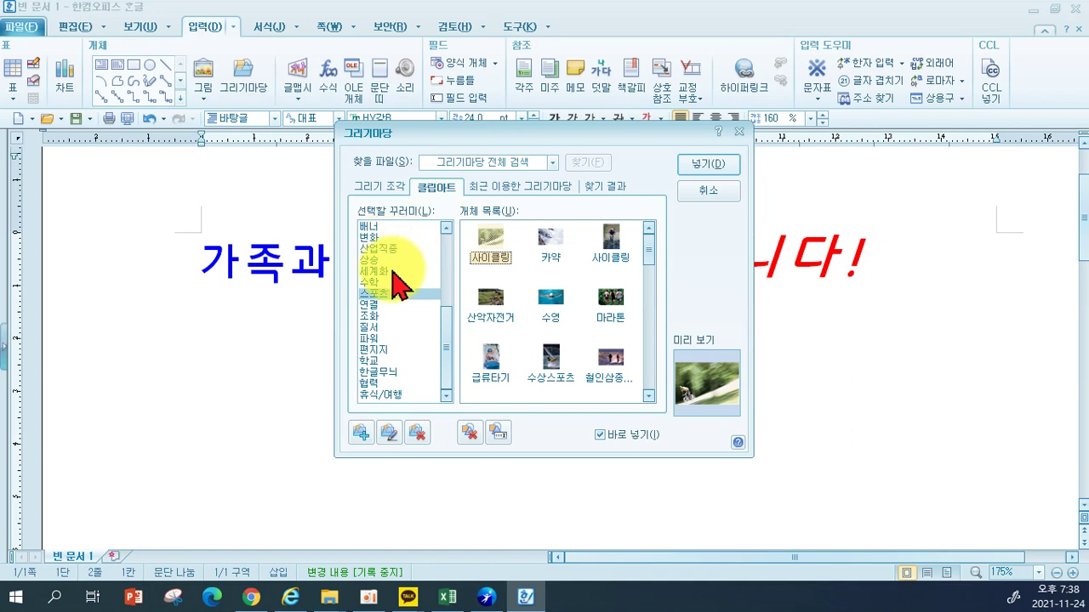
{"action": "left_click_drag", "start_coordinate": [445, 313], "coordinate": [451, 247]}
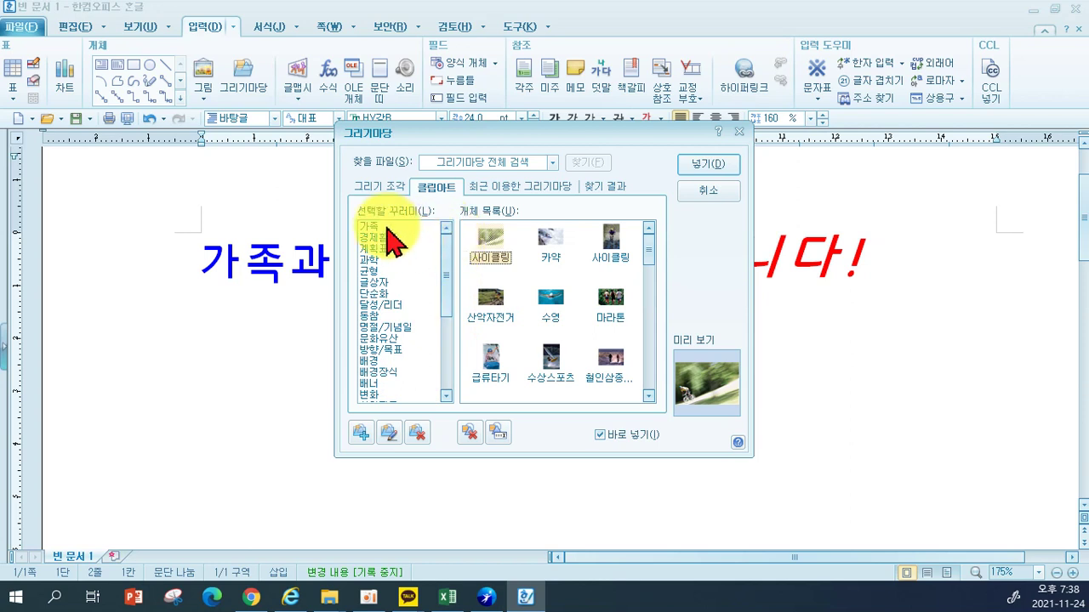
{"action": "left_click", "coordinate": [388, 227]}
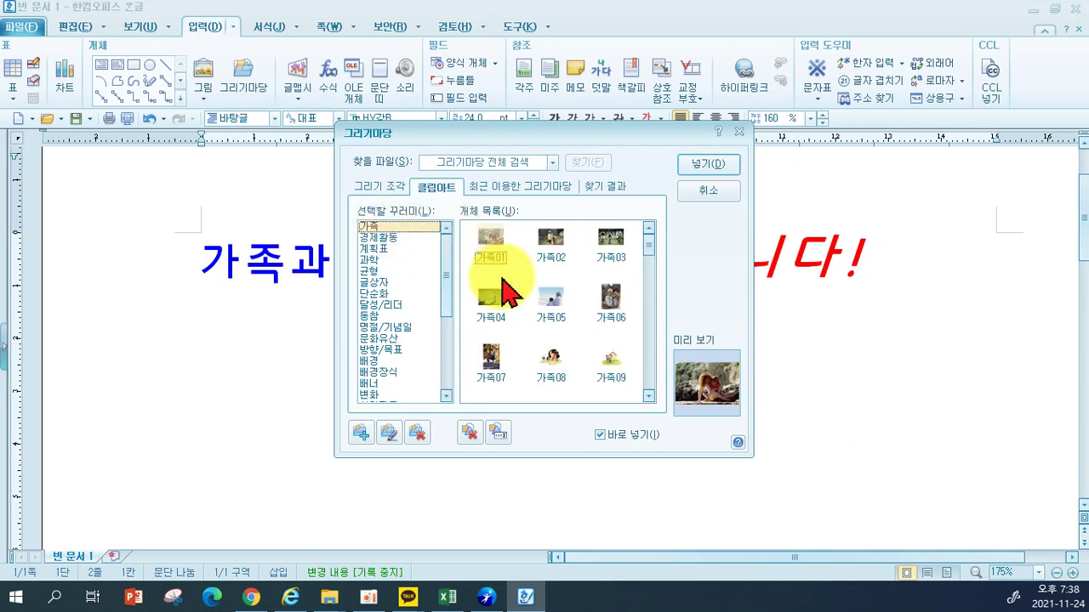
Insert the clip art found directly below 가족07 under the heading, about 62 mm by 45 mm, and shift it slightly downward
{"action": "left_click", "coordinate": [648, 396]}
{"action": "left_click", "coordinate": [648, 396]}
{"action": "left_click", "coordinate": [648, 396]}
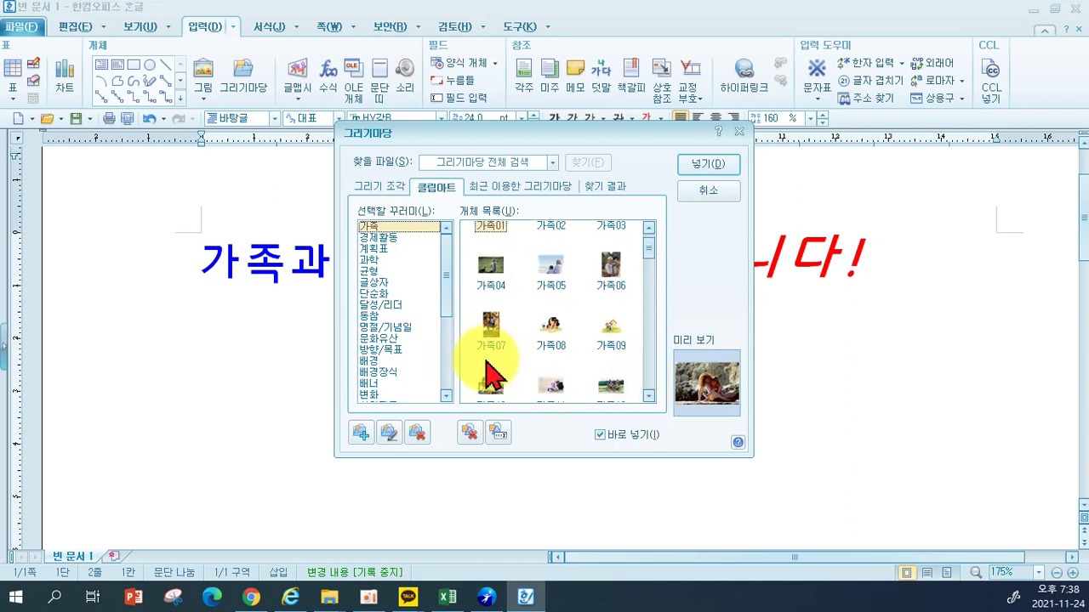
{"action": "left_click", "coordinate": [492, 374]}
{"action": "left_click", "coordinate": [697, 168]}
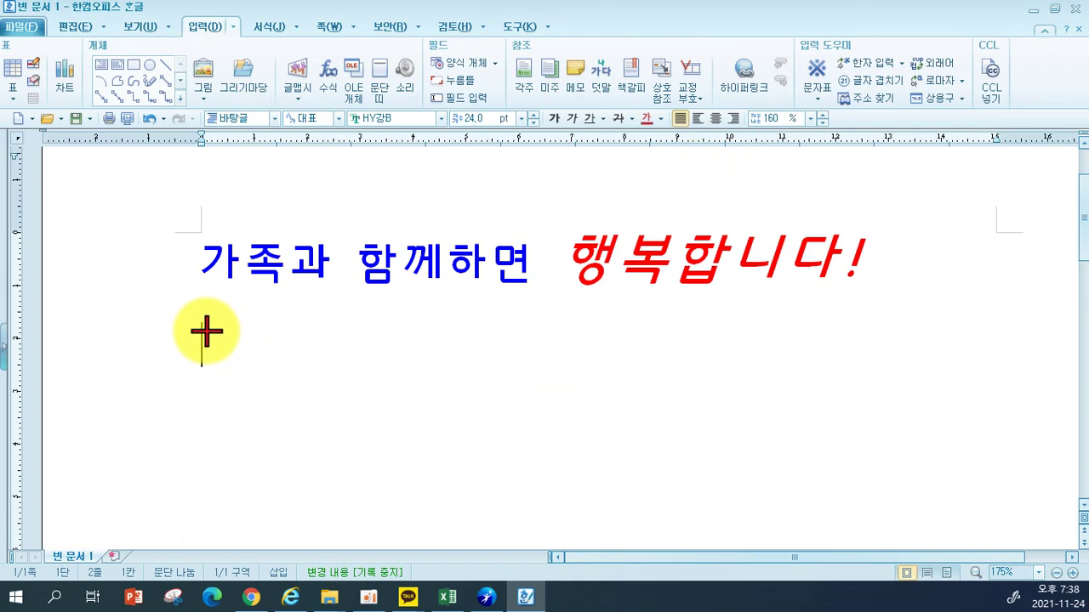
{"action": "left_click_drag", "start_coordinate": [207, 325], "coordinate": [533, 553]}
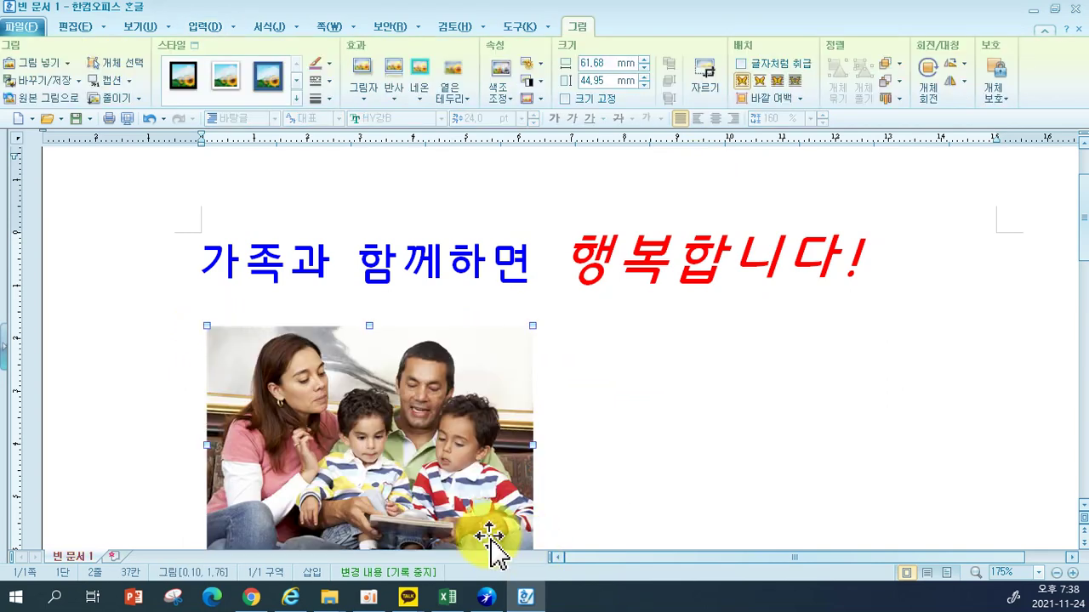
{"action": "scroll", "coordinate": [417, 467], "scroll_direction": "down", "scroll_amount": 1}
{"action": "left_click_drag", "start_coordinate": [377, 400], "coordinate": [376, 410]}
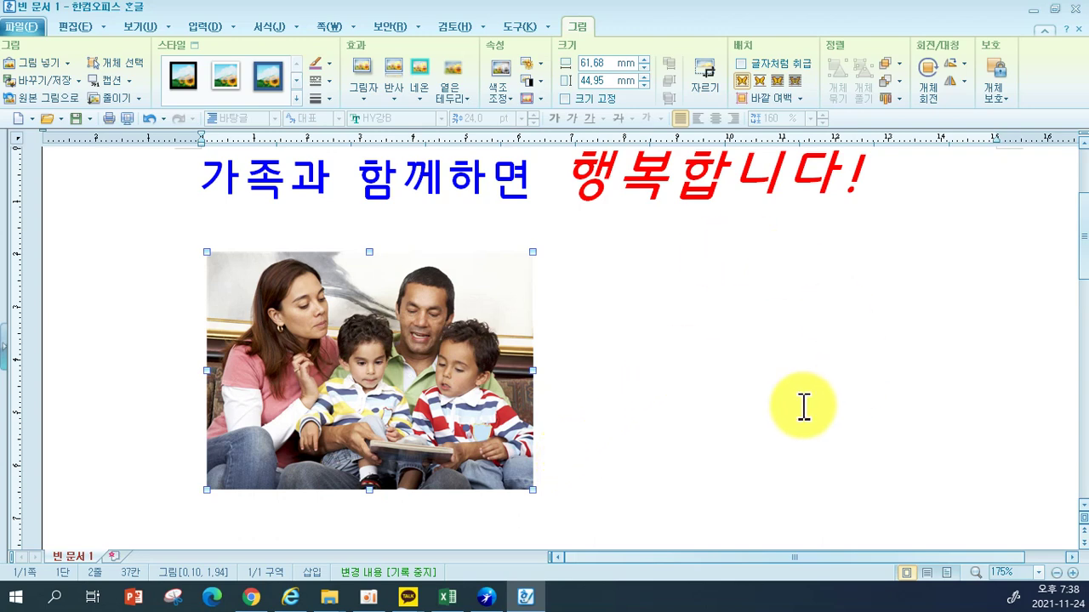
Insert the 가족 clip art directly after 가족14 from the 그리기마당 gallery beside the first picture, about 53 mm by 80 mm
{"action": "left_click", "coordinate": [212, 31]}
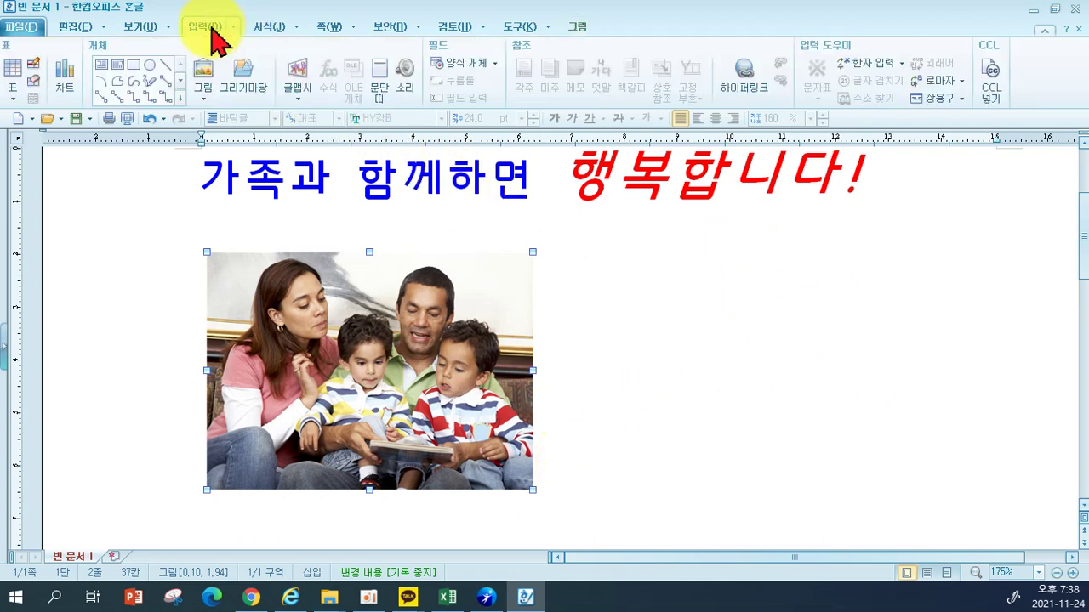
{"action": "left_click", "coordinate": [241, 81]}
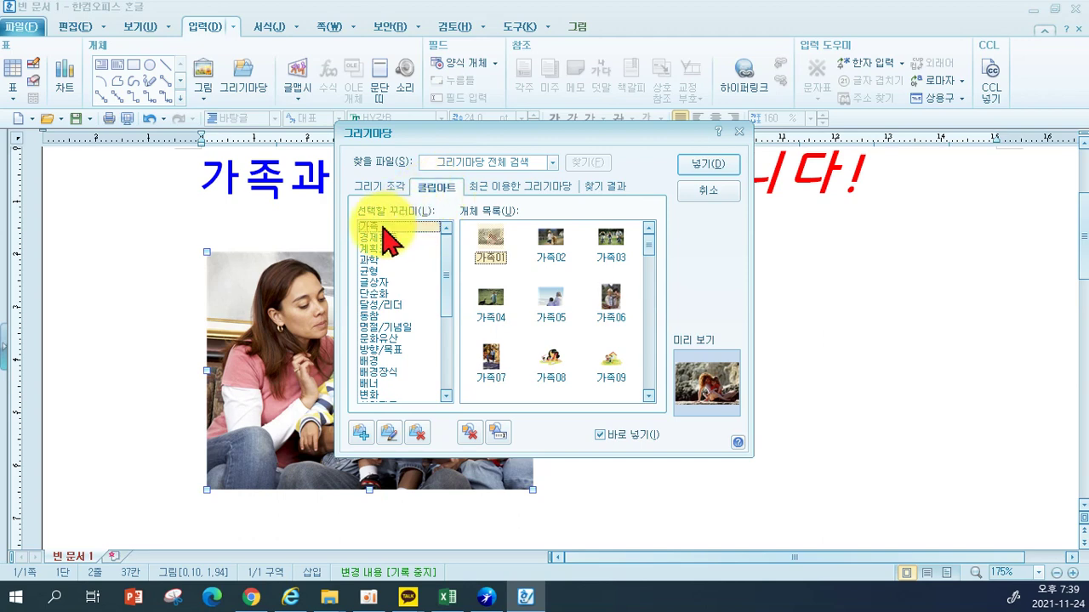
{"action": "left_click_drag", "start_coordinate": [651, 245], "coordinate": [652, 272]}
{"action": "double_click", "coordinate": [613, 276]}
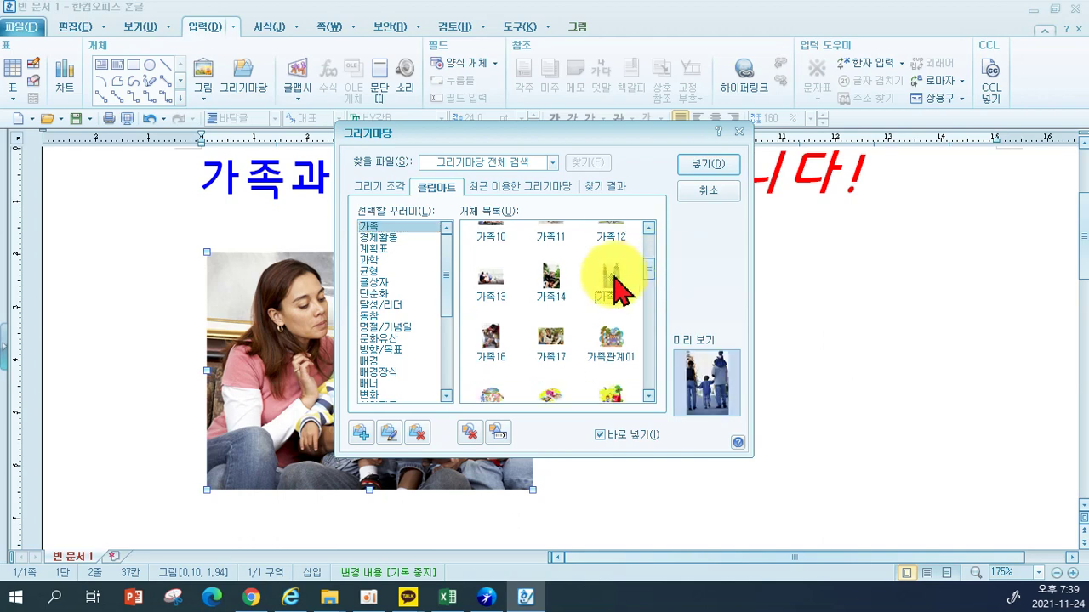
{"action": "left_click", "coordinate": [689, 167]}
{"action": "left_click_drag", "start_coordinate": [583, 241], "coordinate": [850, 448]}
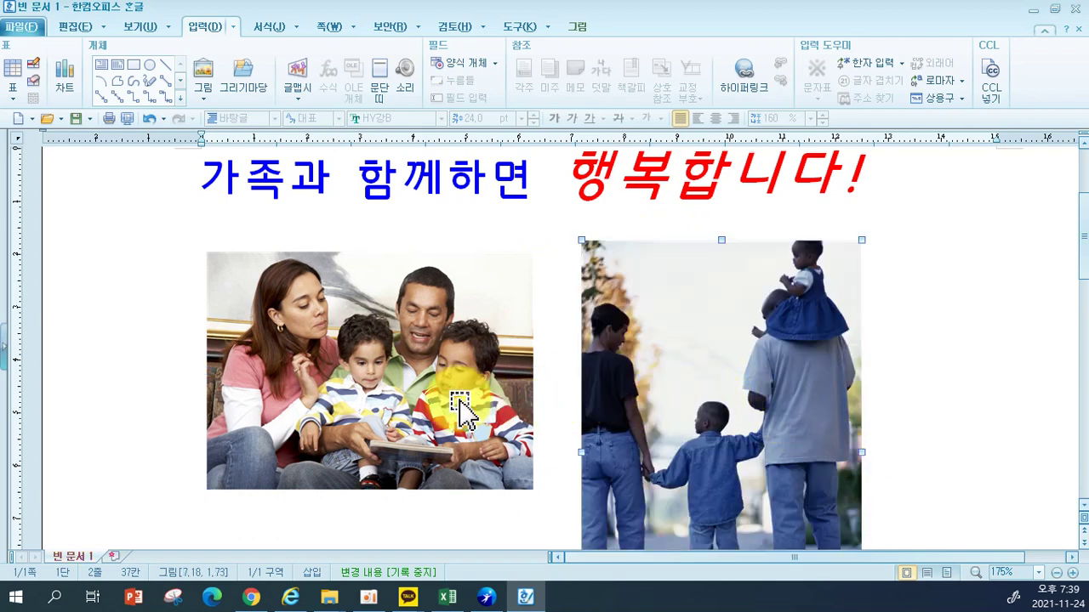
Shift the first family picture slightly to the right and downward beneath the heading
{"action": "scroll", "coordinate": [420, 394], "scroll_direction": "down", "scroll_amount": 3}
{"action": "scroll", "coordinate": [425, 400], "scroll_direction": "up", "scroll_amount": 1}
{"action": "left_click_drag", "start_coordinate": [423, 400], "coordinate": [429, 409]}
{"action": "scroll", "coordinate": [711, 393], "scroll_direction": "up", "scroll_amount": 2}
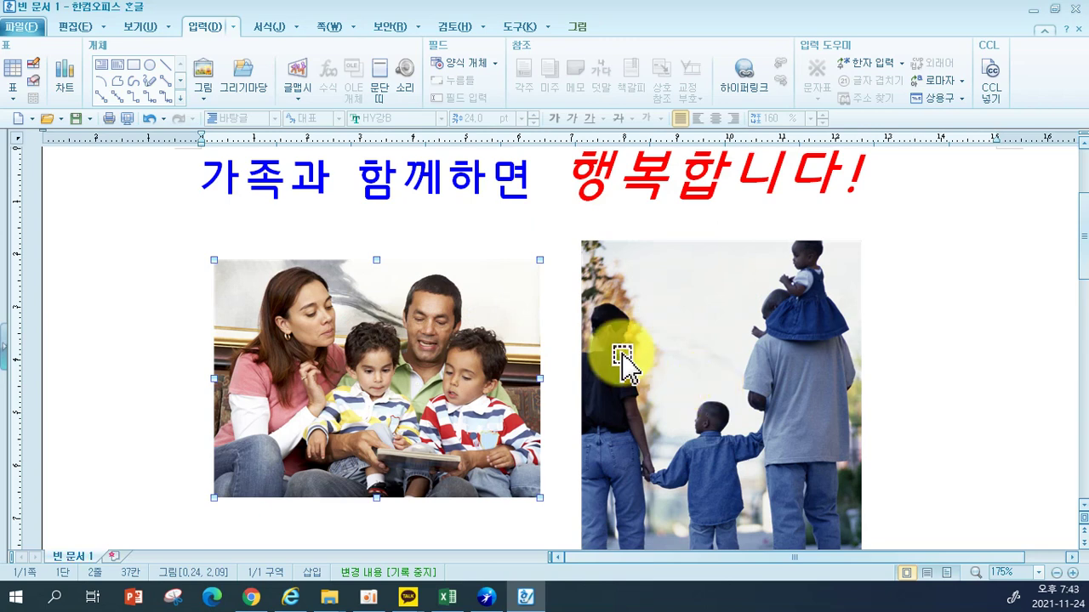
Deselect the first family picture, then select it again and show its picture formatting options
{"action": "left_click", "coordinate": [151, 316]}
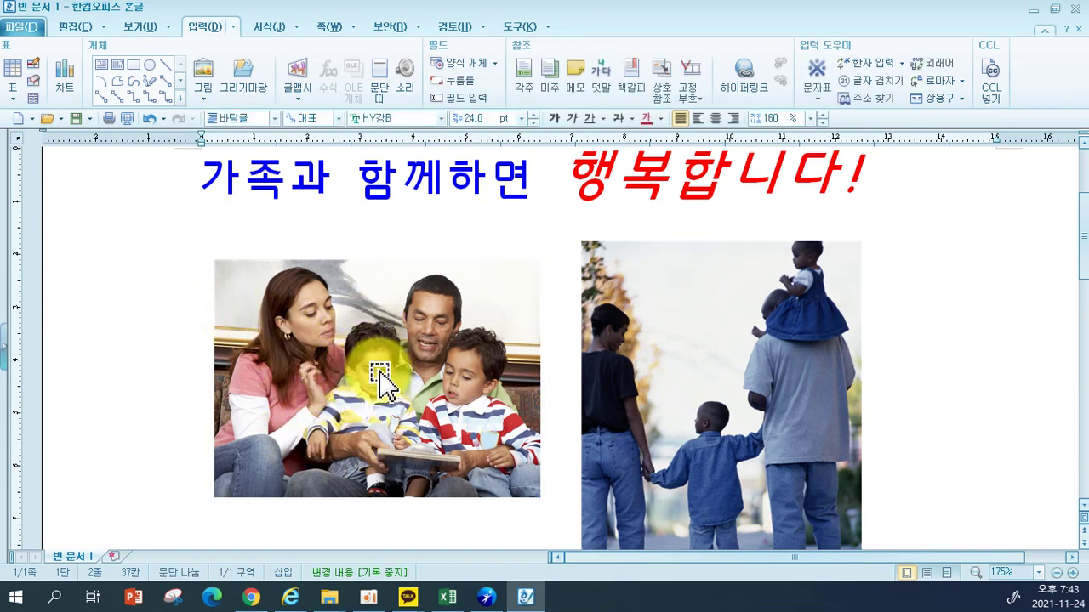
{"action": "left_click", "coordinate": [383, 379]}
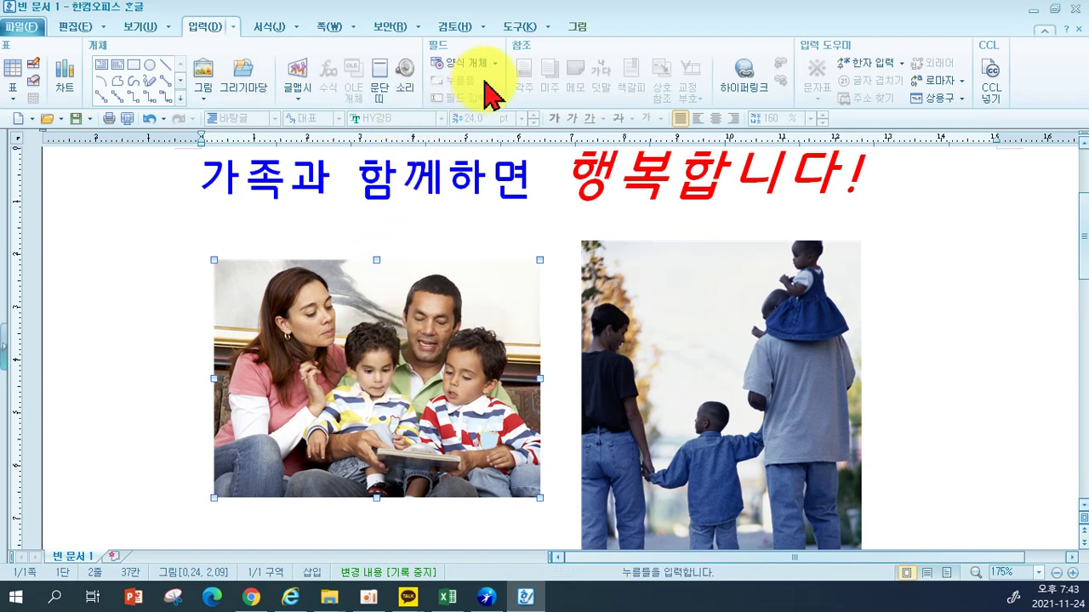
{"action": "left_click", "coordinate": [582, 26]}
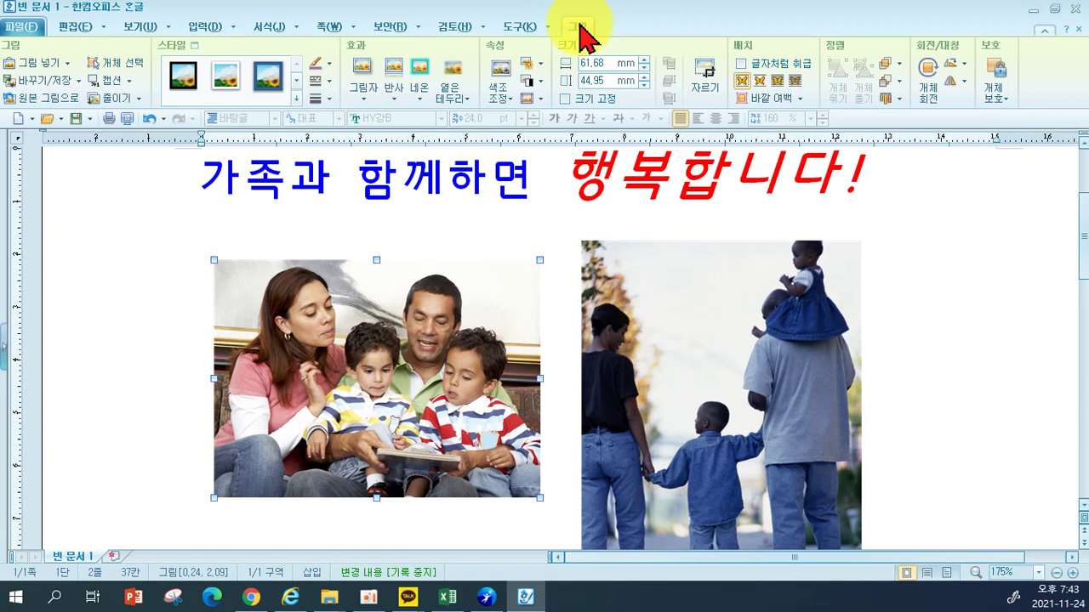
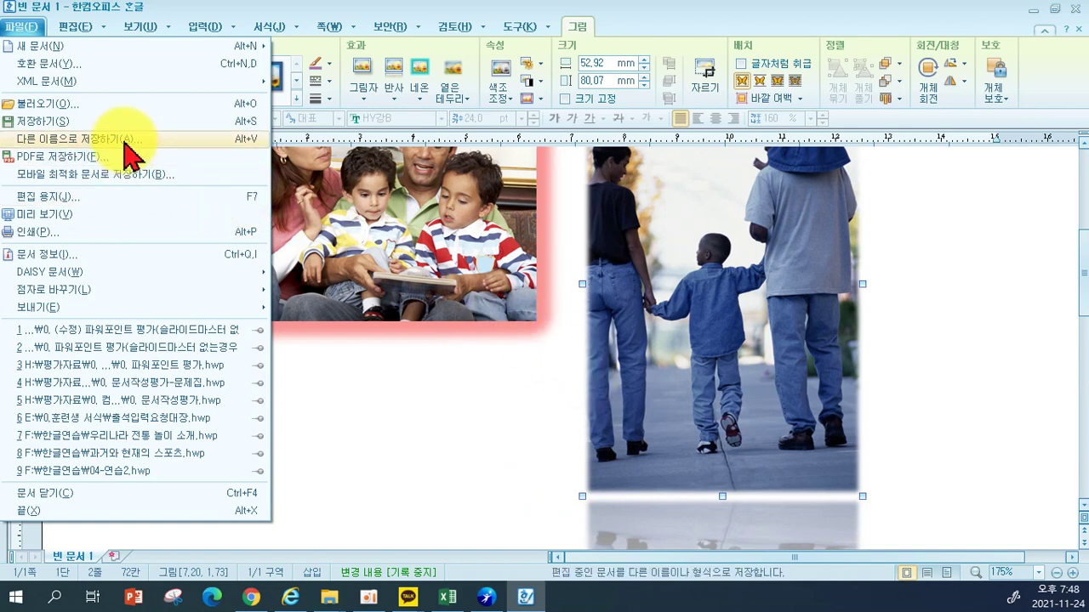
Save the document as 가족과 함께하면 행복합니다 in the 한글연습 folder on USB드라이브 (E:)
{"action": "left_click", "coordinate": [128, 138]}
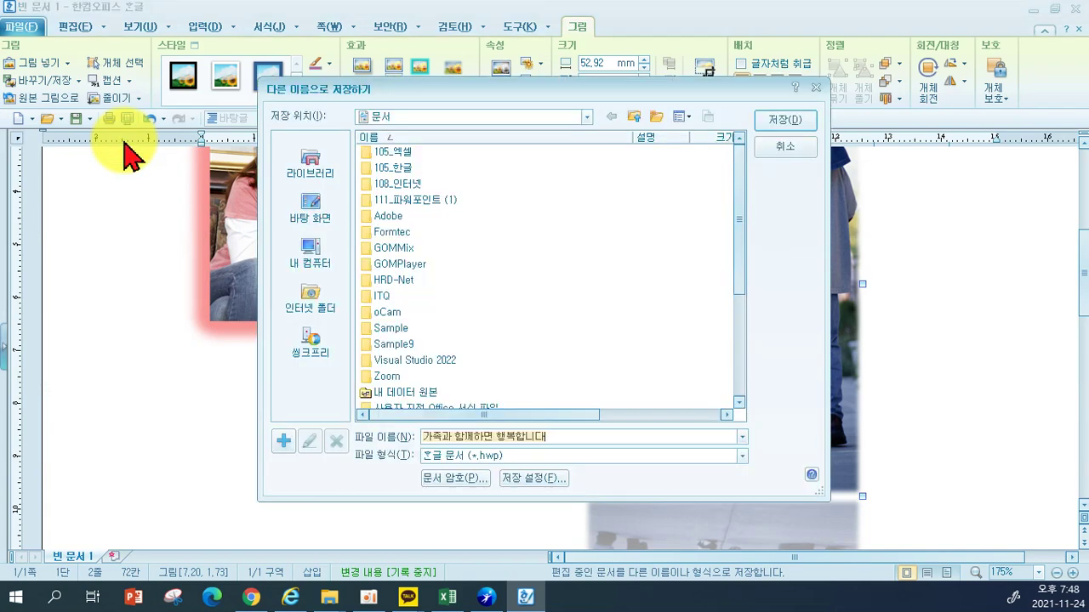
{"action": "left_click", "coordinate": [313, 264]}
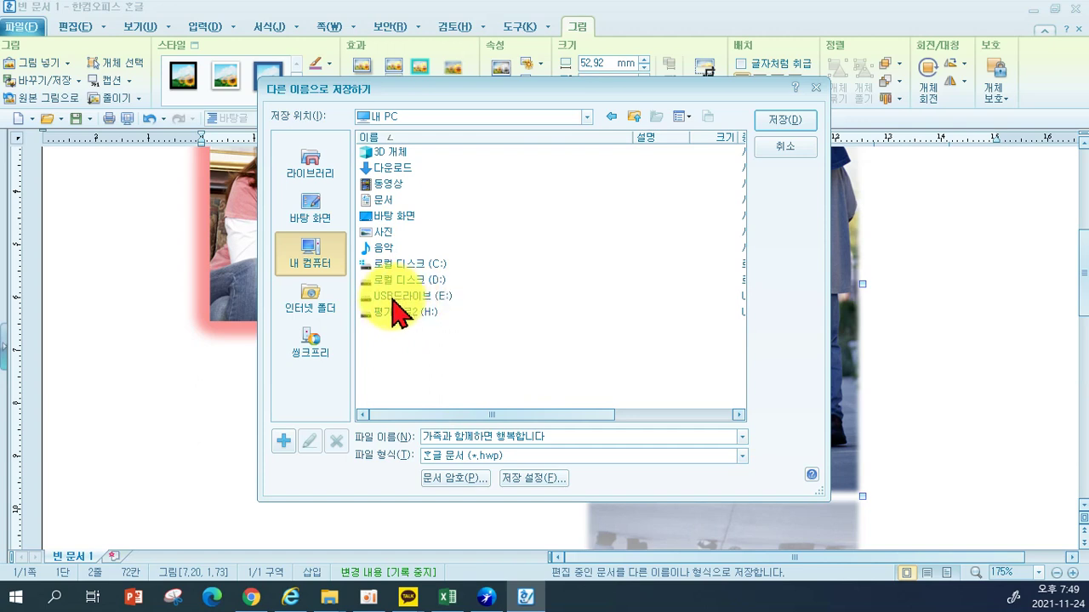
{"action": "double_click", "coordinate": [390, 298]}
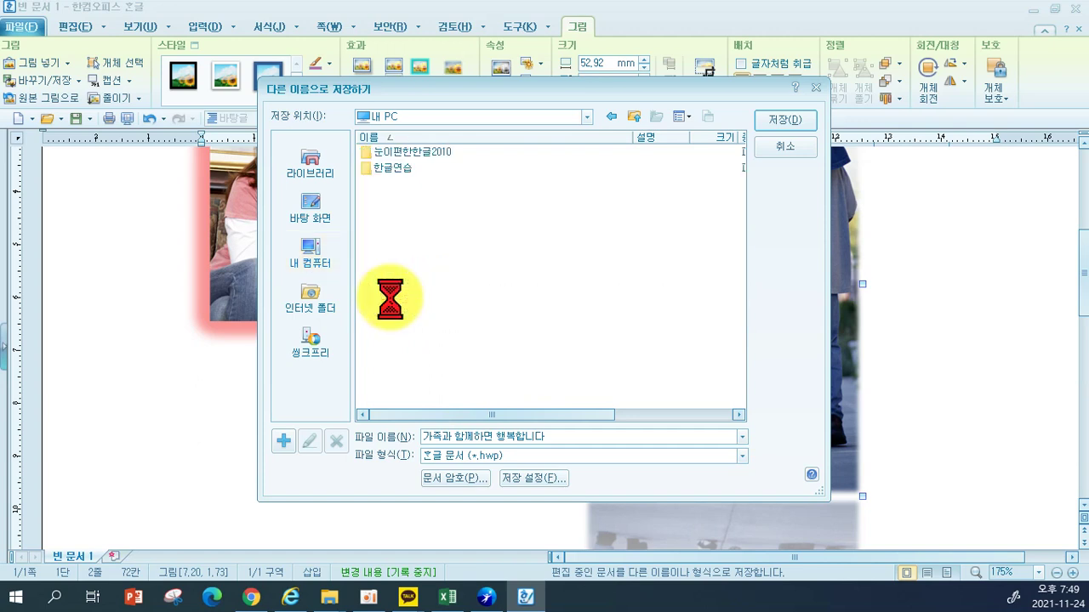
{"action": "double_click", "coordinate": [379, 170]}
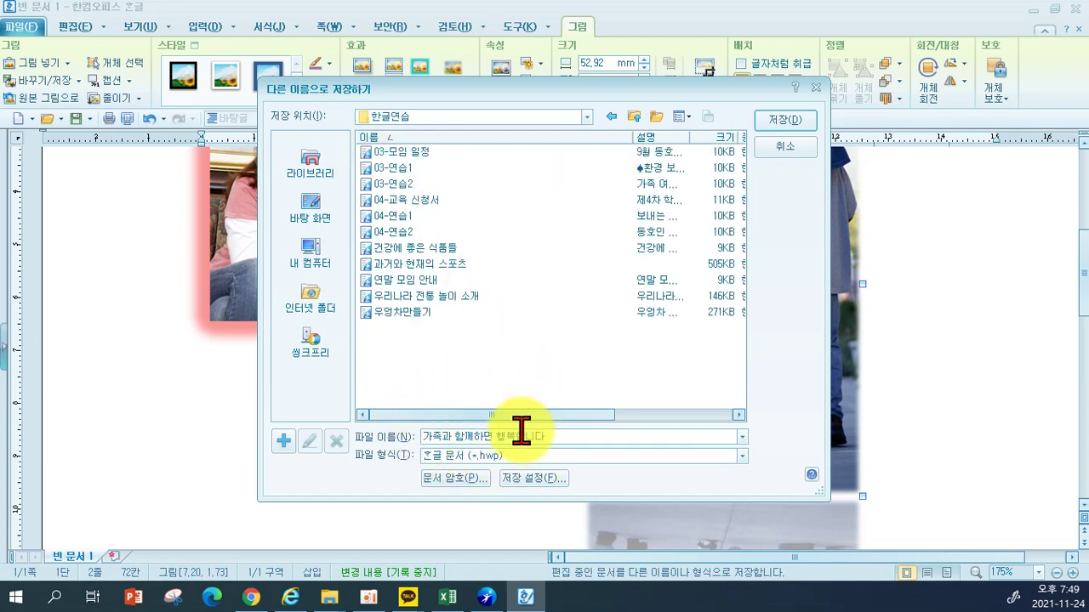
{"action": "left_click", "coordinate": [770, 124]}
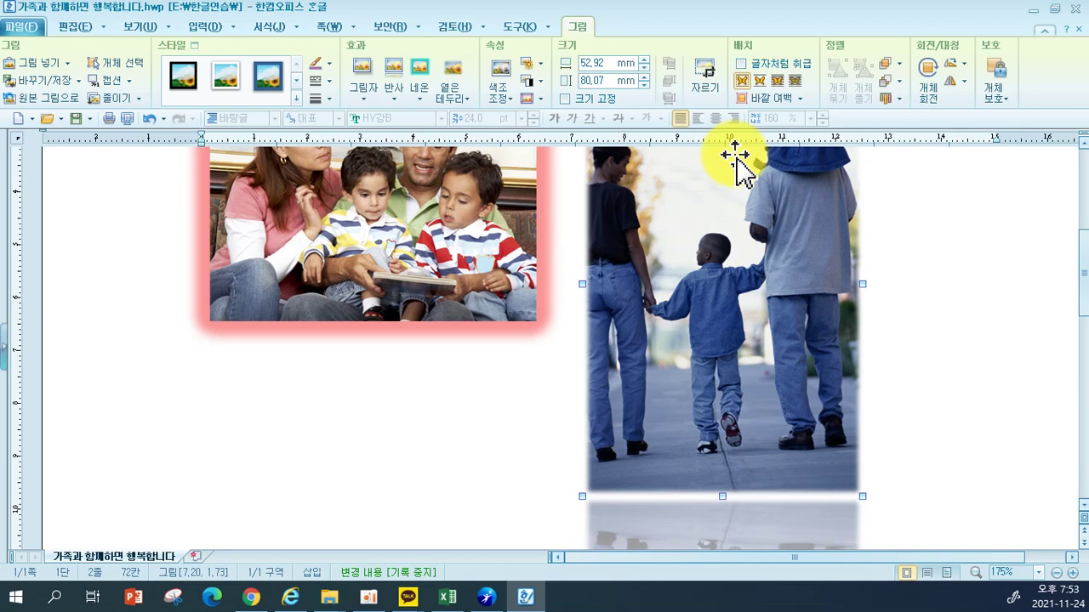
Open the document 06-오대산 탐방 from the 눈이편한한글2010 folder on USB드라이브 (E:)
{"action": "left_click", "coordinate": [22, 26]}
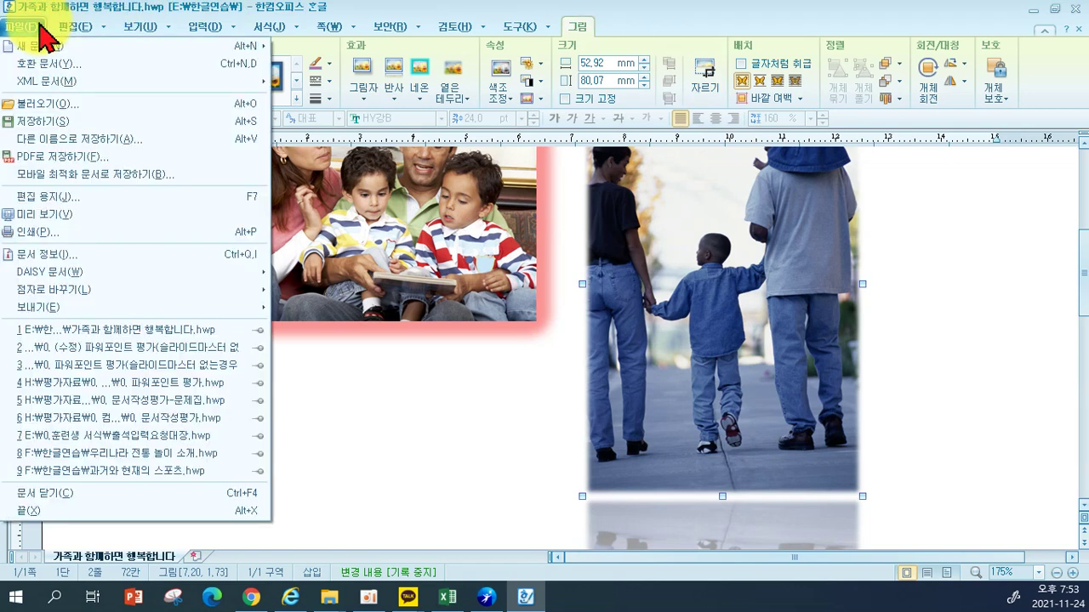
{"action": "left_click", "coordinate": [53, 110]}
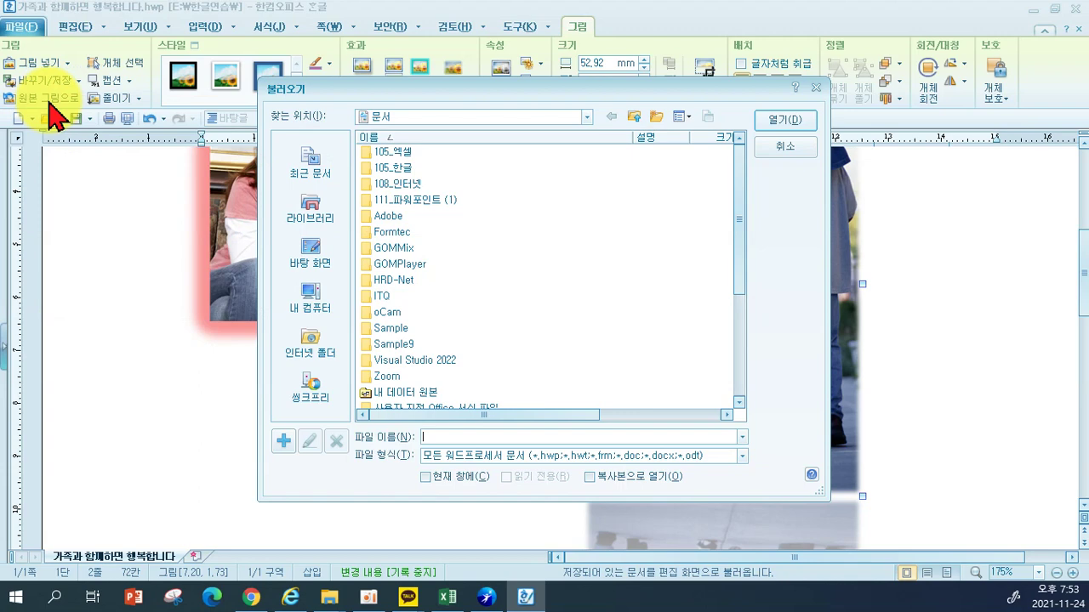
{"action": "left_click", "coordinate": [310, 293]}
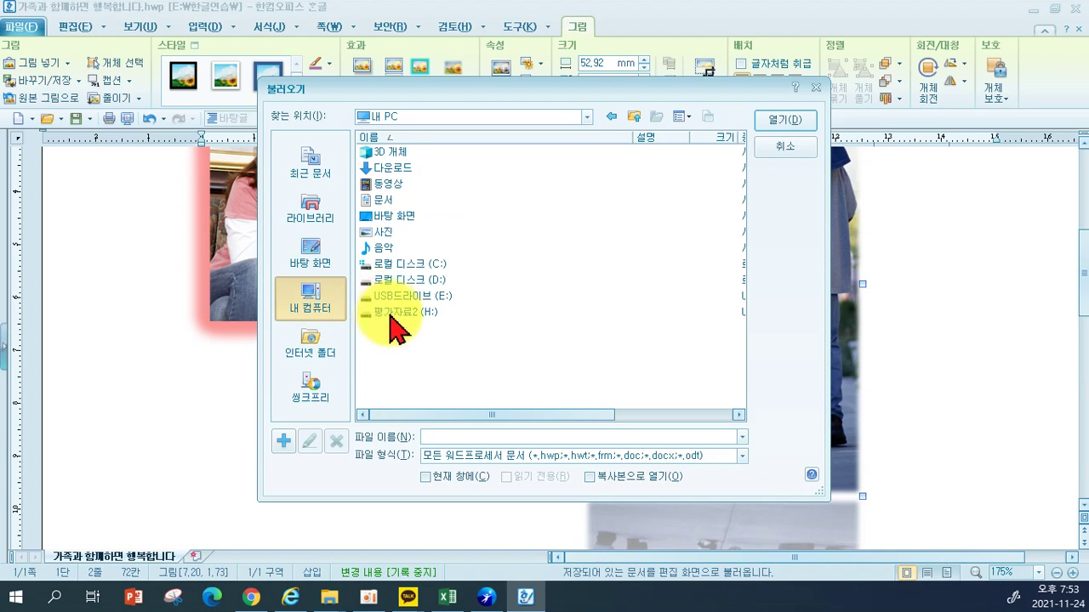
{"action": "double_click", "coordinate": [384, 296]}
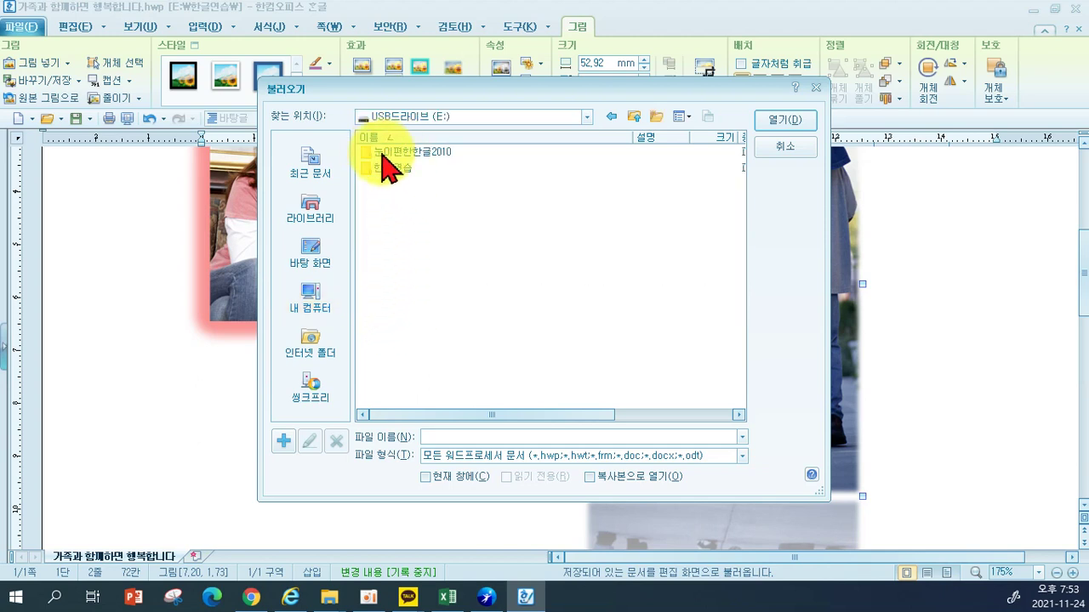
{"action": "double_click", "coordinate": [391, 153]}
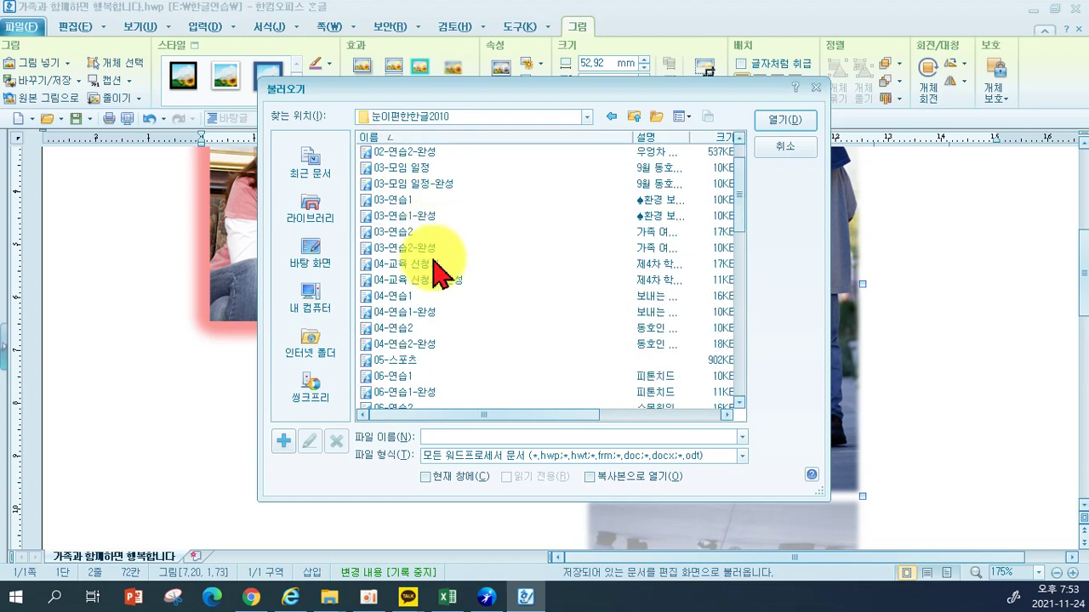
{"action": "scroll", "coordinate": [426, 302], "scroll_direction": "down", "scroll_amount": 3}
{"action": "double_click", "coordinate": [410, 345]}
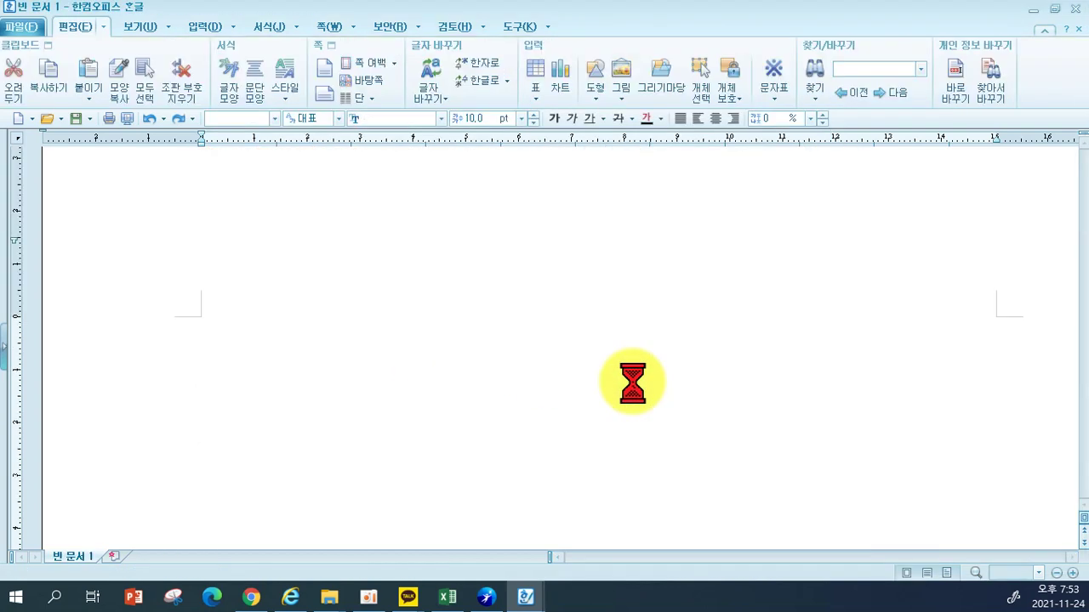
{"action": "scroll", "coordinate": [633, 383], "scroll_direction": "down", "scroll_amount": 1}
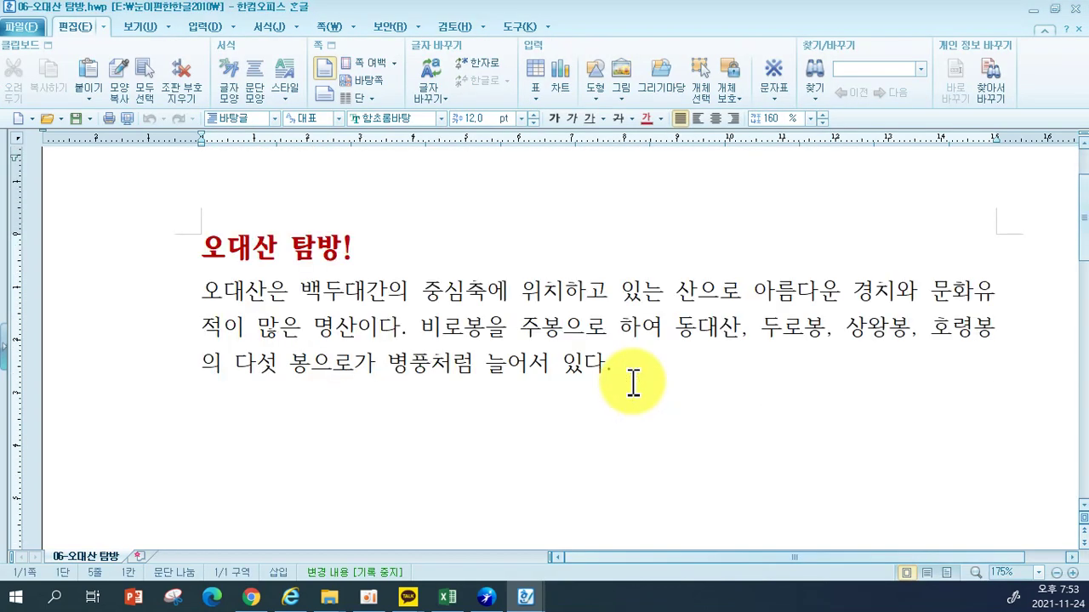
{"action": "scroll", "coordinate": [633, 383], "scroll_direction": "down", "scroll_amount": 1}
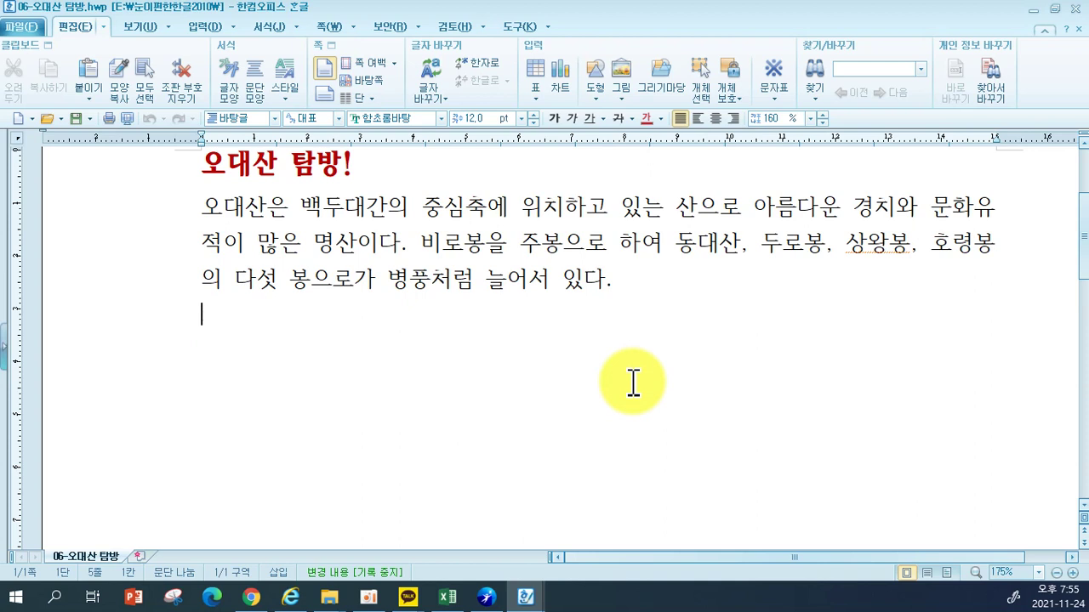
Insert the picture 06-사진1 from the 눈이편한한글2010 folder on USB드라이브 (E:) below the body paragraph
{"action": "left_click", "coordinate": [210, 34]}
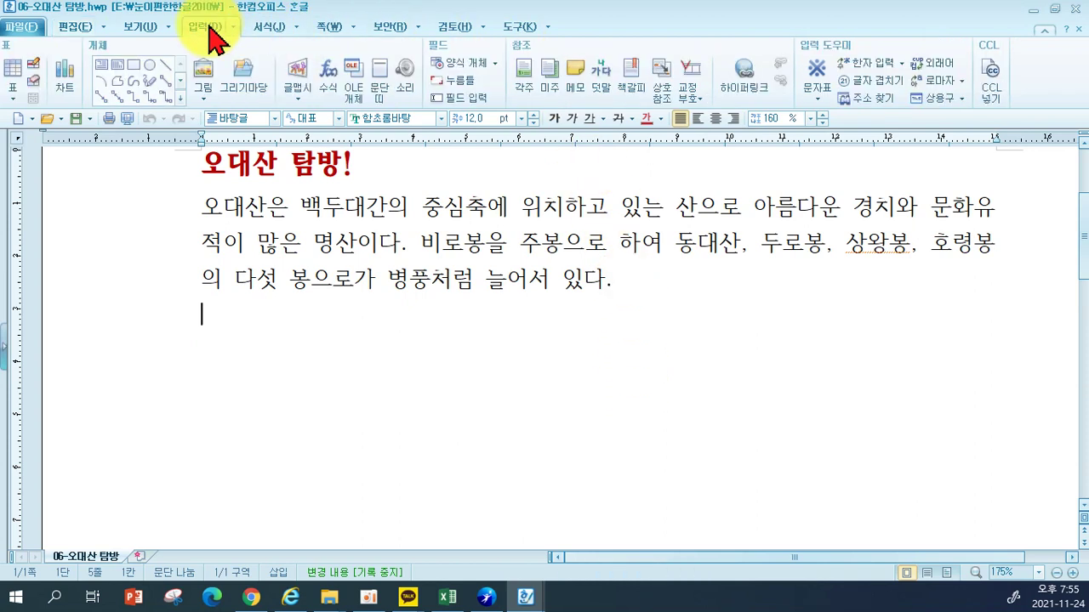
{"action": "left_click", "coordinate": [204, 85]}
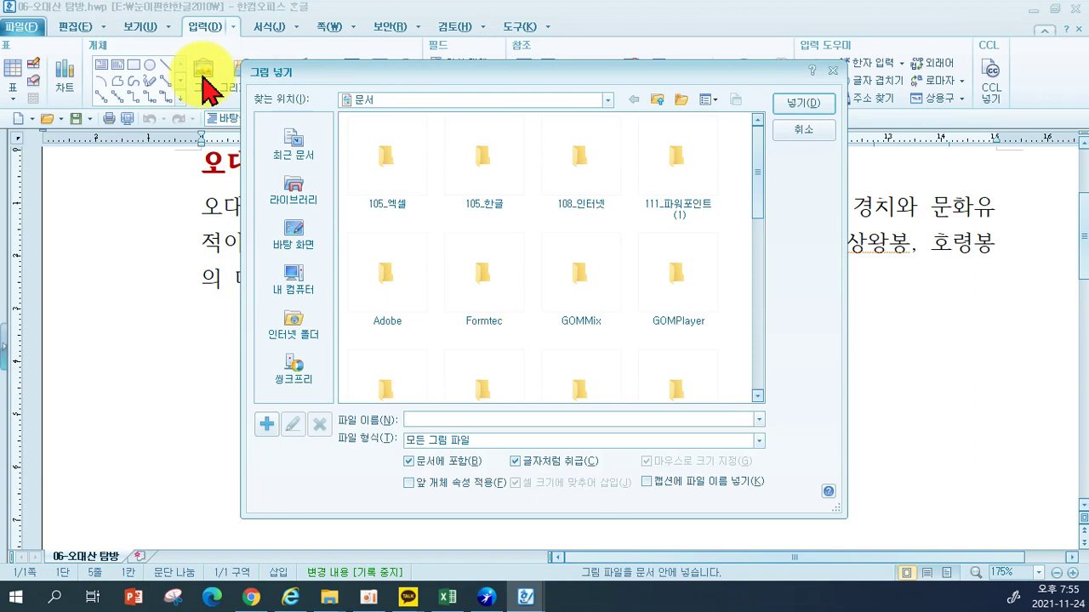
{"action": "left_click", "coordinate": [289, 281]}
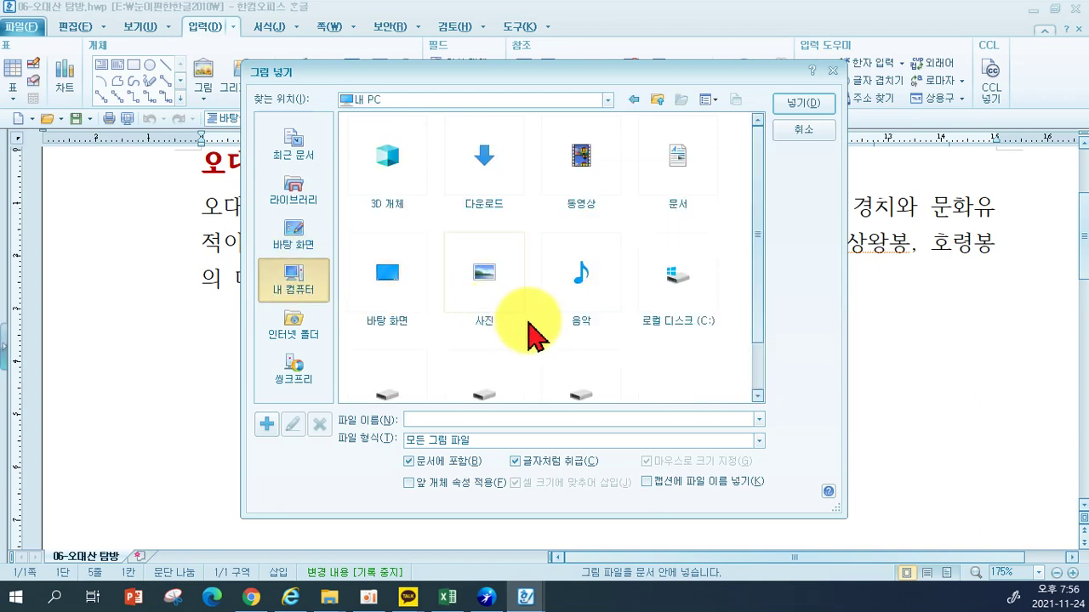
{"action": "scroll", "coordinate": [747, 352], "scroll_direction": "down", "scroll_amount": 2}
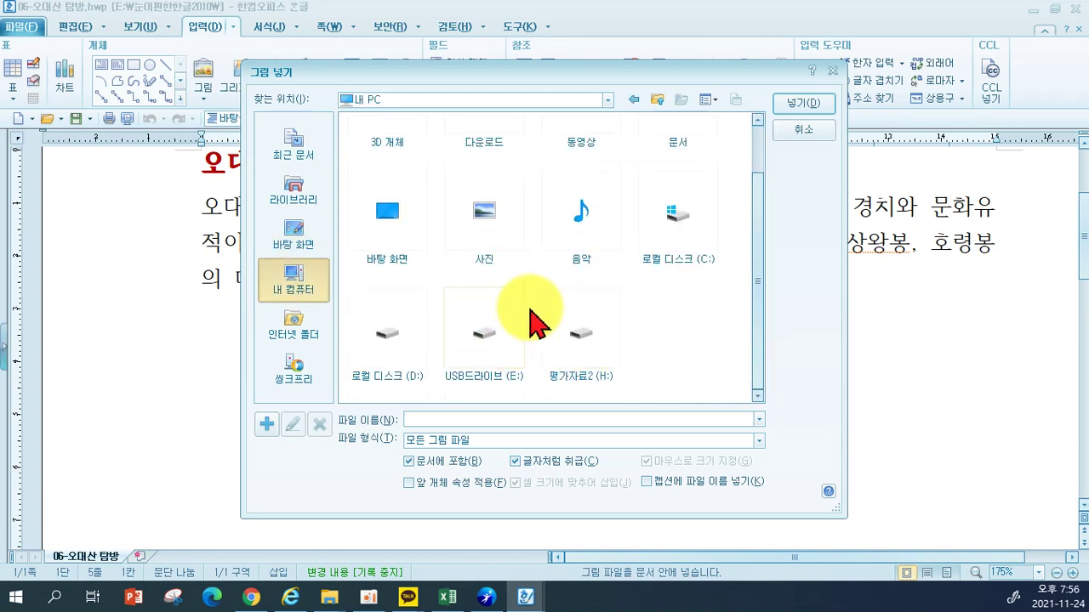
{"action": "double_click", "coordinate": [479, 344]}
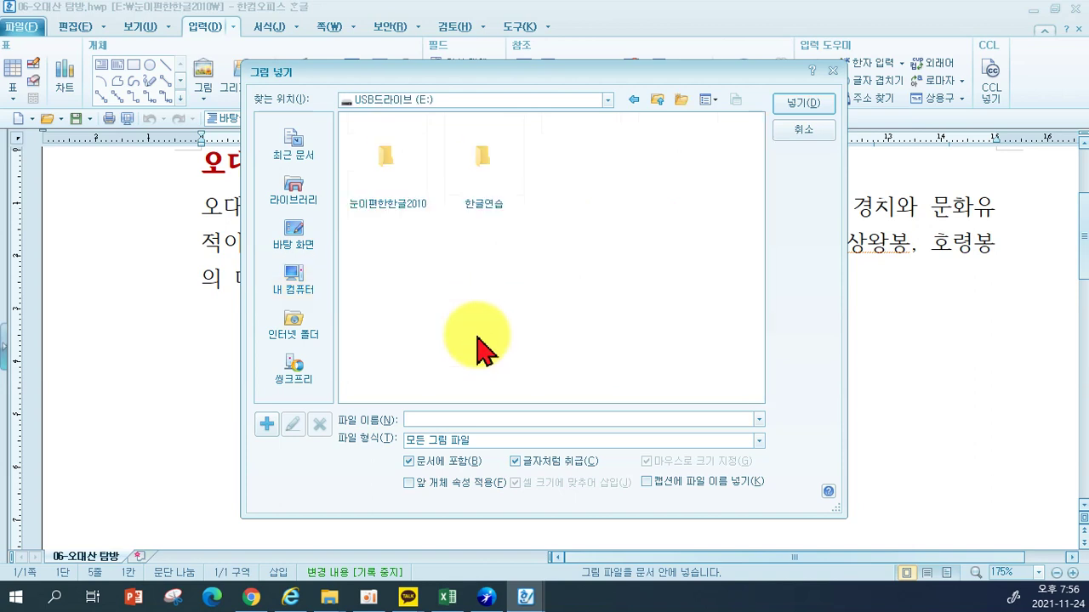
{"action": "double_click", "coordinate": [386, 153]}
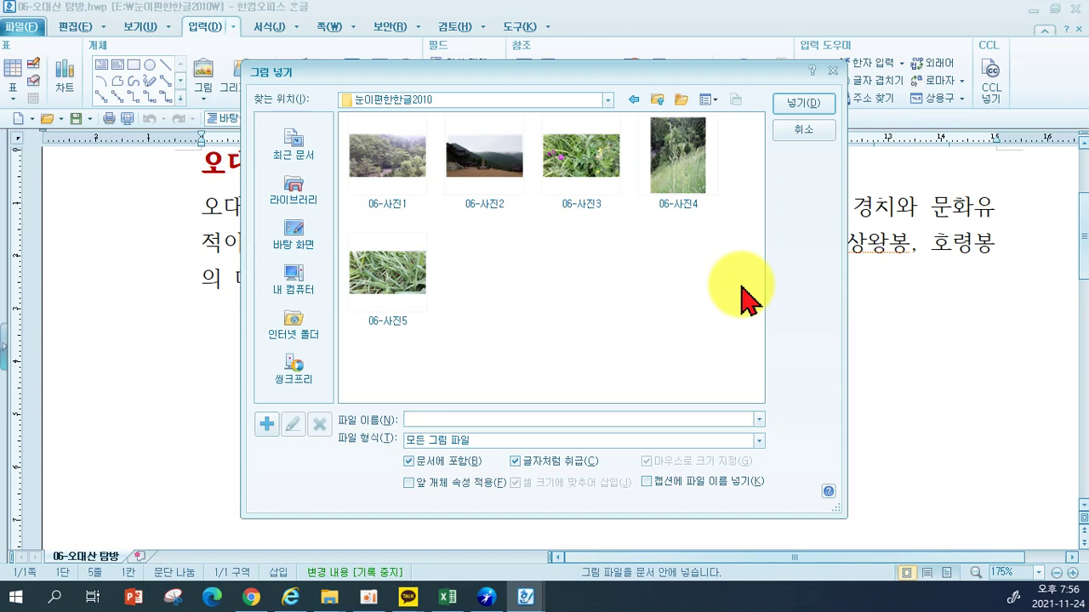
{"action": "left_click", "coordinate": [393, 166]}
{"action": "left_click", "coordinate": [800, 105]}
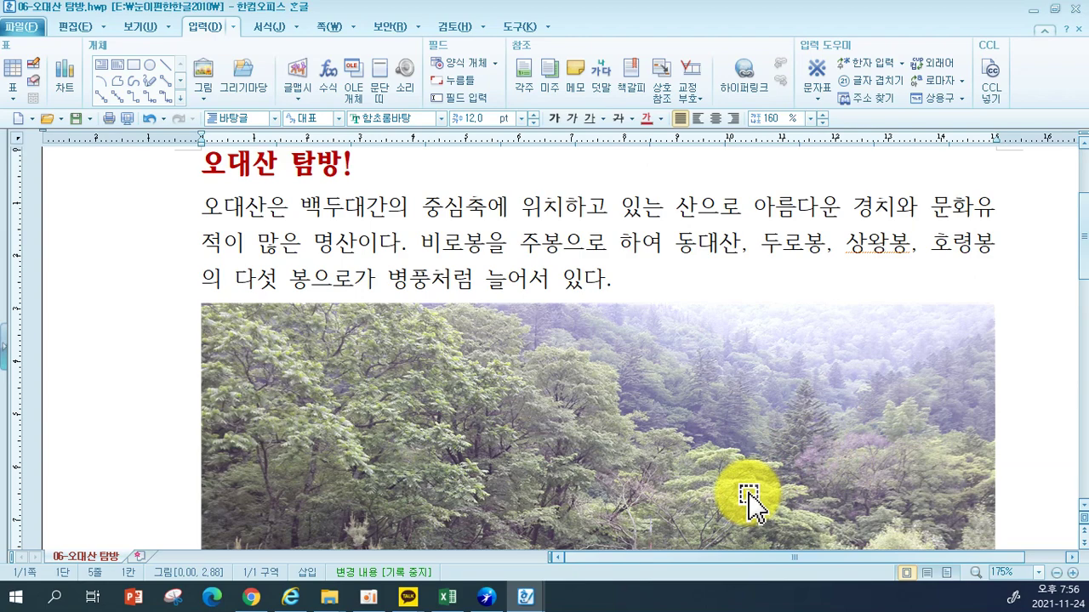
Delete the forest picture just inserted below the paragraph
{"action": "scroll", "coordinate": [748, 501], "scroll_direction": "down", "scroll_amount": 1}
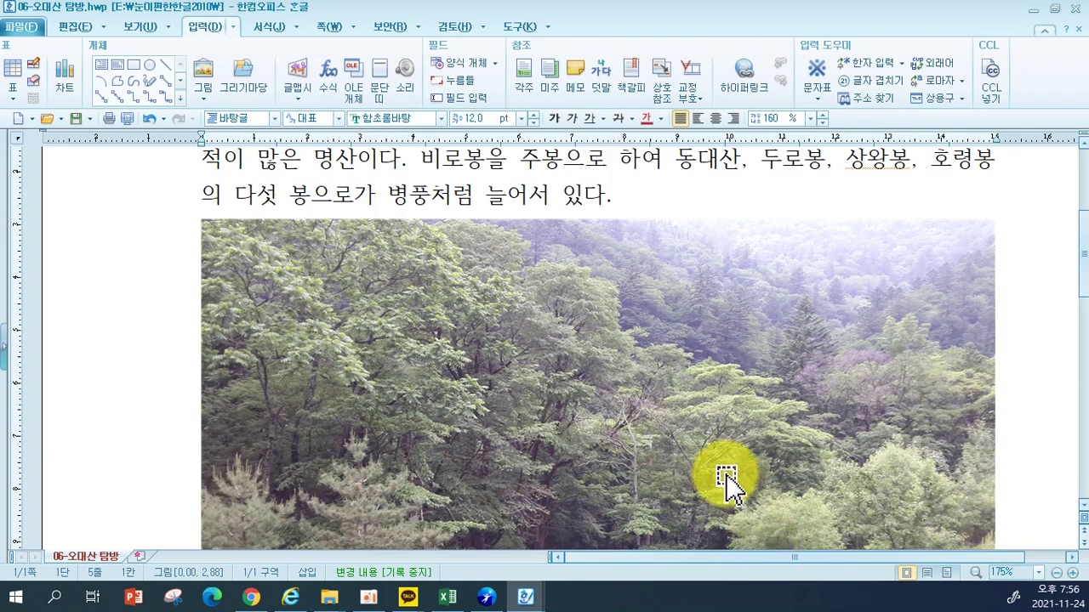
{"action": "left_click", "coordinate": [724, 479]}
{"action": "key", "text": "Delete"}
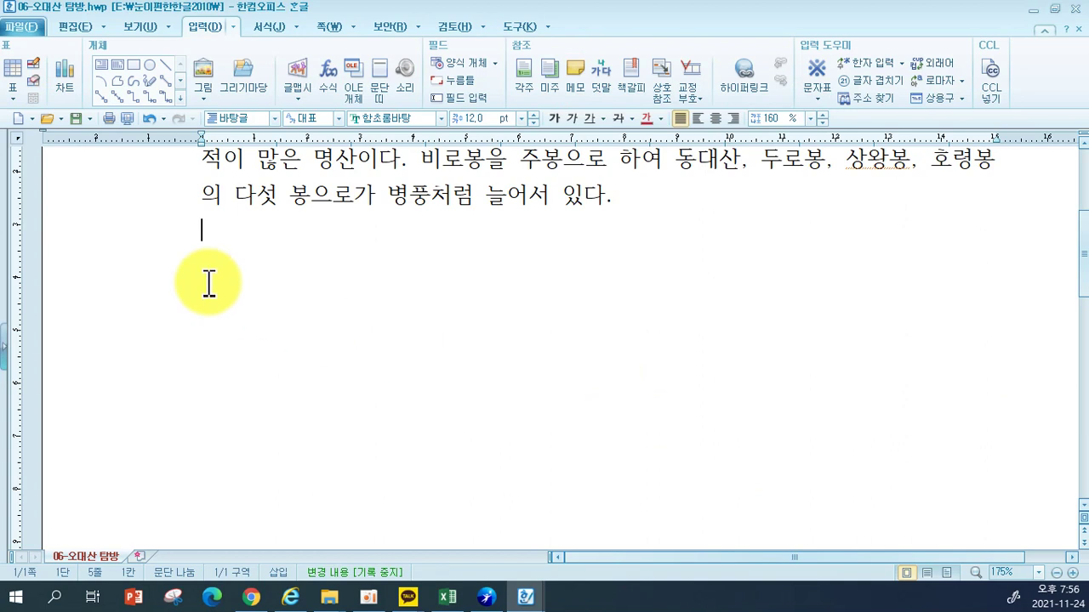
Insert 06-사진1 from the 눈이편한한글2010 folder on USB드라이브 (E:) with 글자처럼 취급 off, drawn about 147 × 83 mm below the body paragraph
{"action": "left_click", "coordinate": [207, 74]}
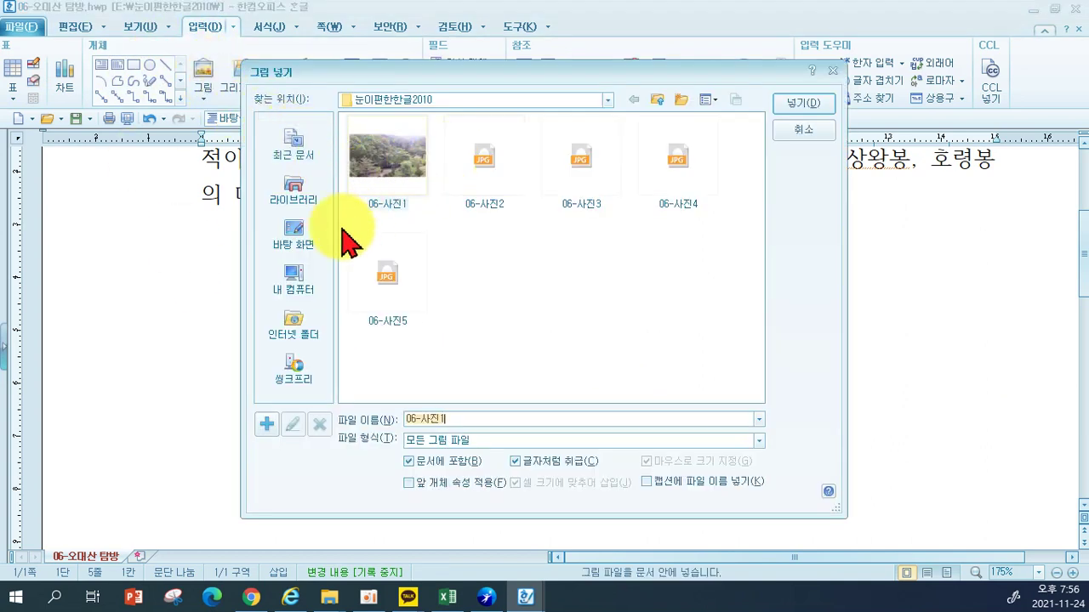
{"action": "left_click", "coordinate": [308, 288]}
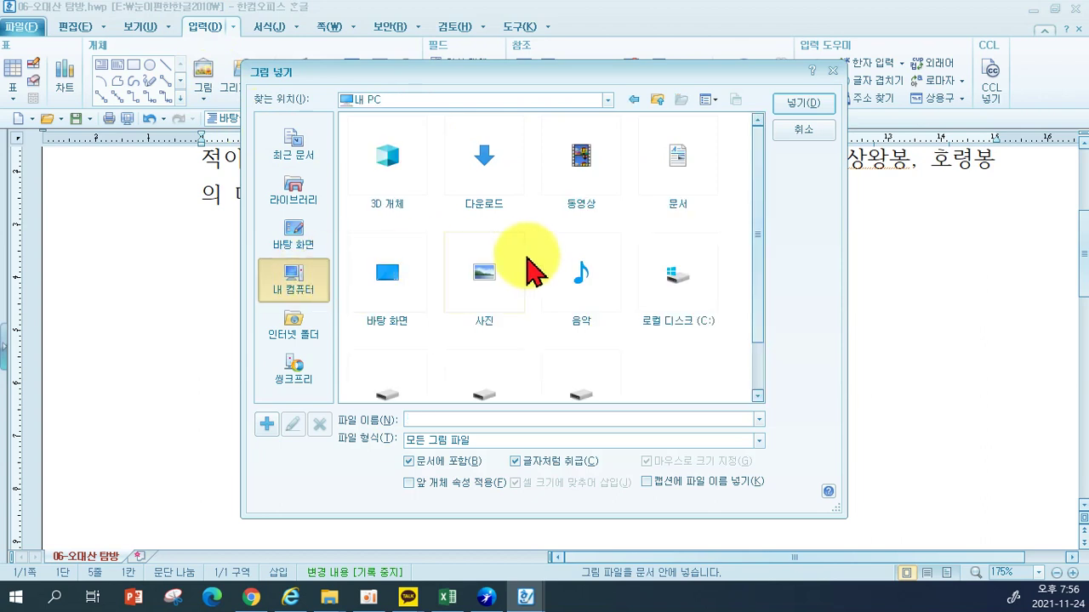
{"action": "left_click", "coordinate": [760, 374]}
{"action": "left_click", "coordinate": [488, 331]}
{"action": "double_click", "coordinate": [489, 332]}
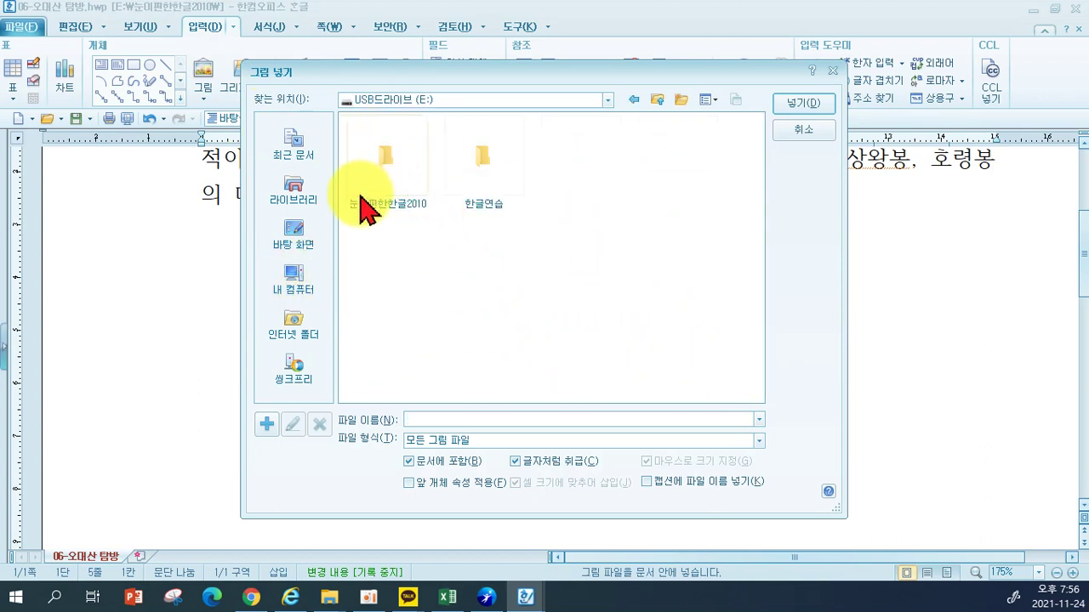
{"action": "double_click", "coordinate": [383, 176]}
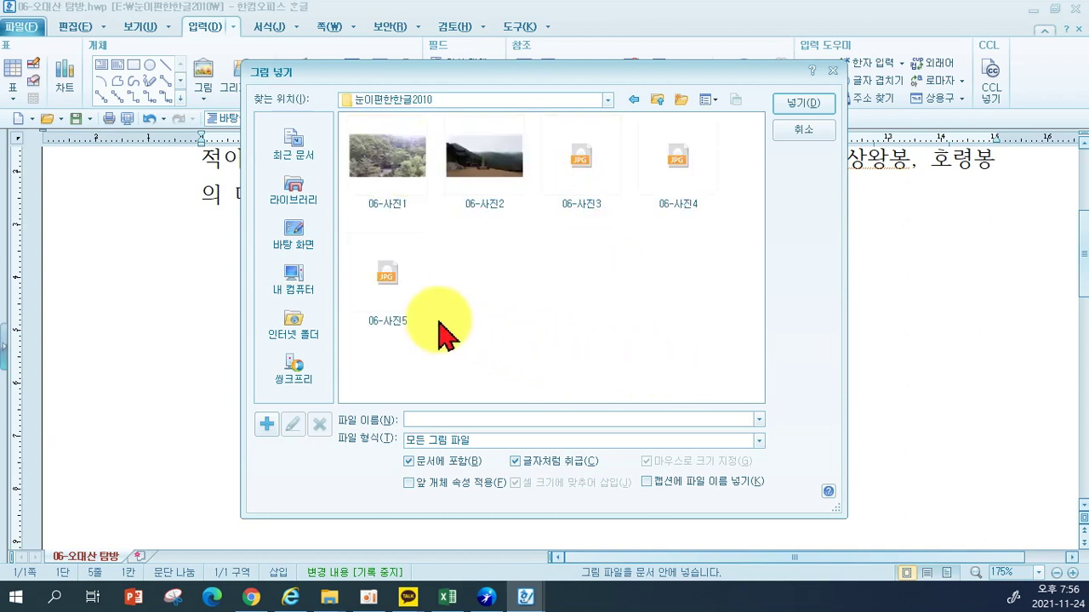
{"action": "left_click", "coordinate": [398, 164]}
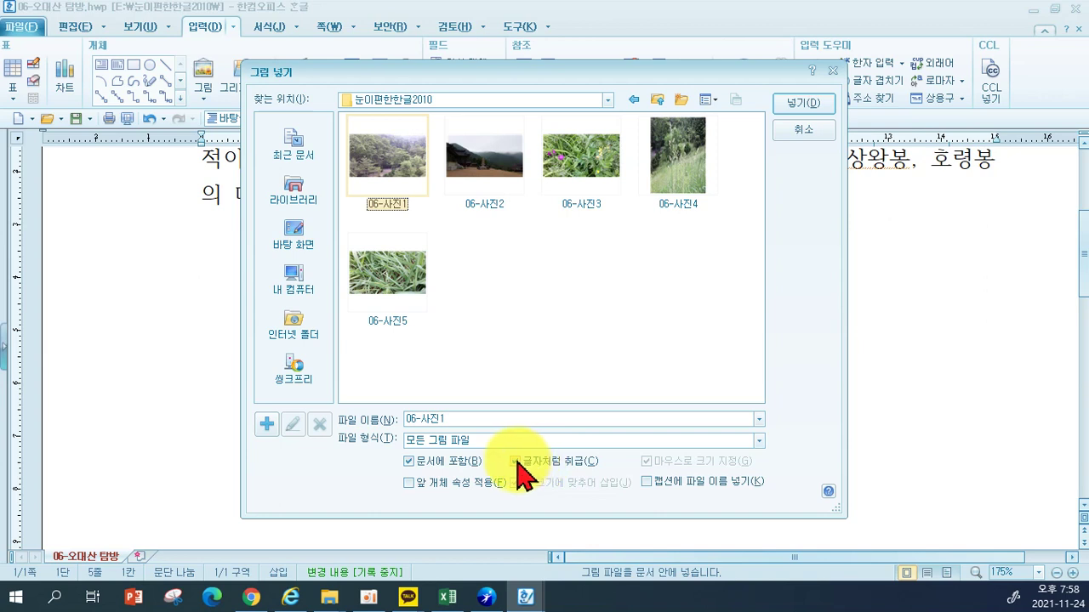
{"action": "left_click", "coordinate": [516, 463]}
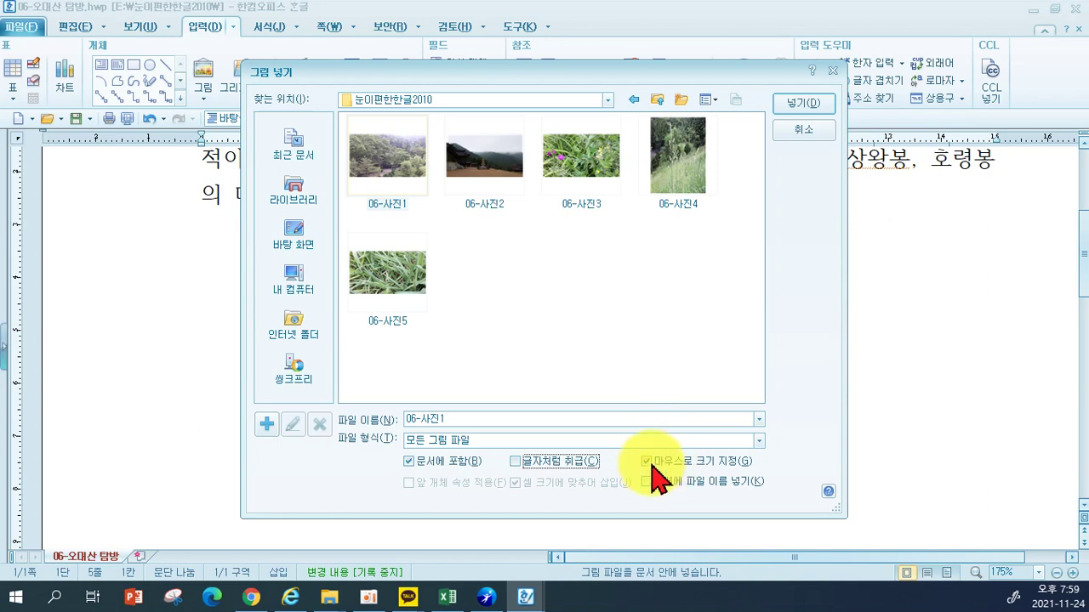
{"action": "left_click", "coordinate": [798, 106]}
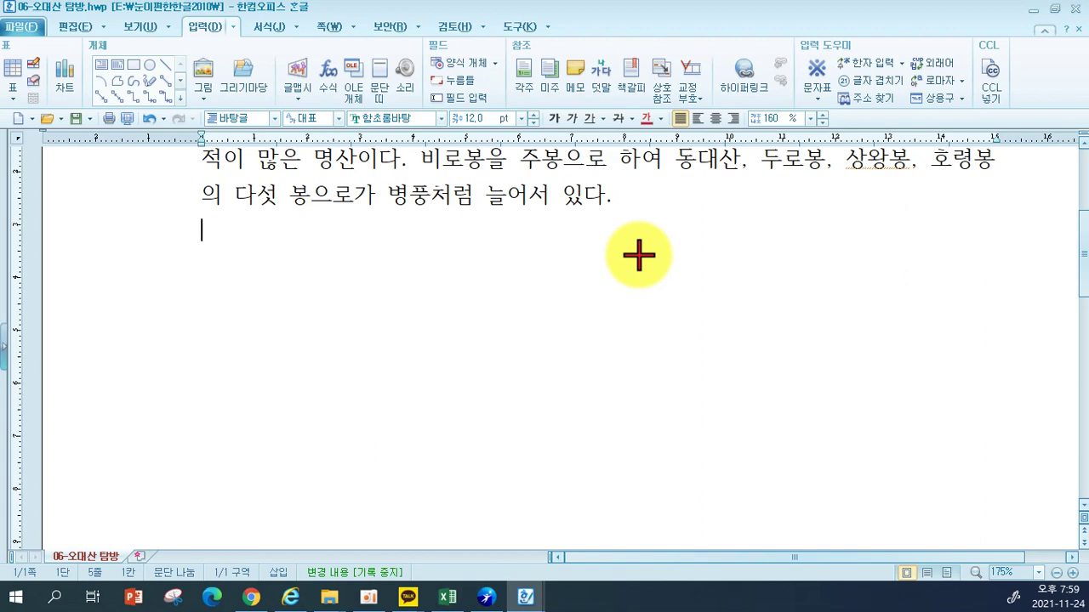
{"action": "left_click_drag", "start_coordinate": [206, 220], "coordinate": [985, 508]}
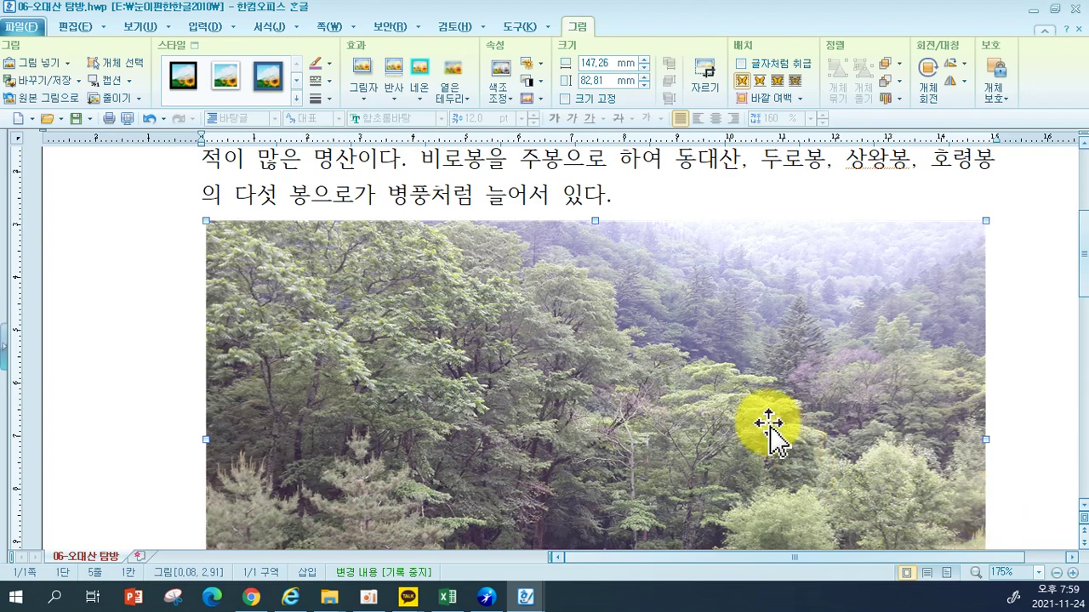
Delete the large forest picture and insert 06-사진1 again, drawn about 85 × 48 mm below the body paragraph
{"action": "key", "text": "Delete"}
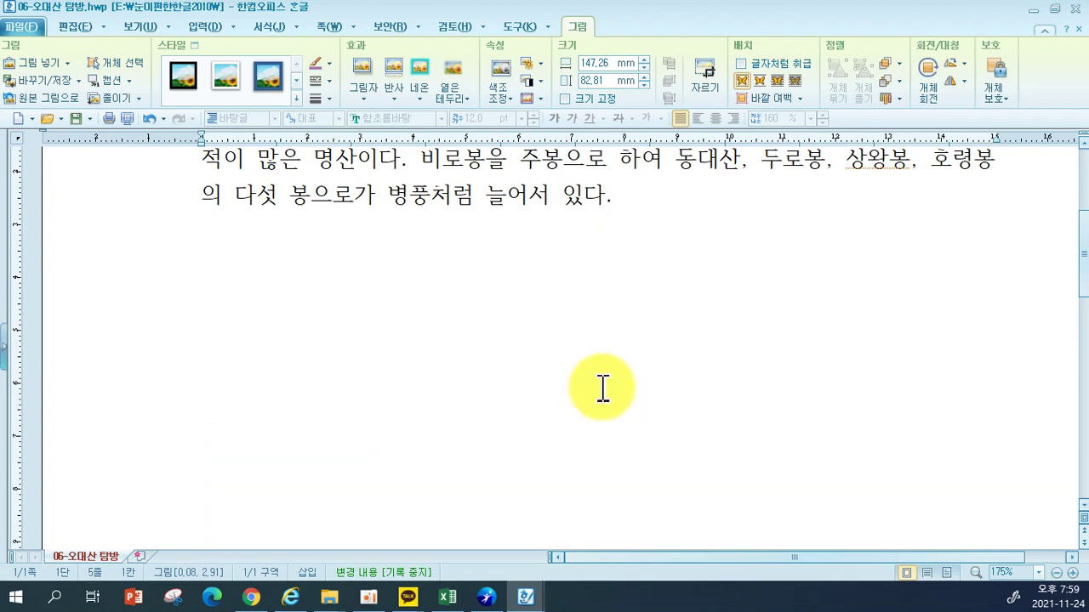
{"action": "left_click", "coordinate": [200, 68]}
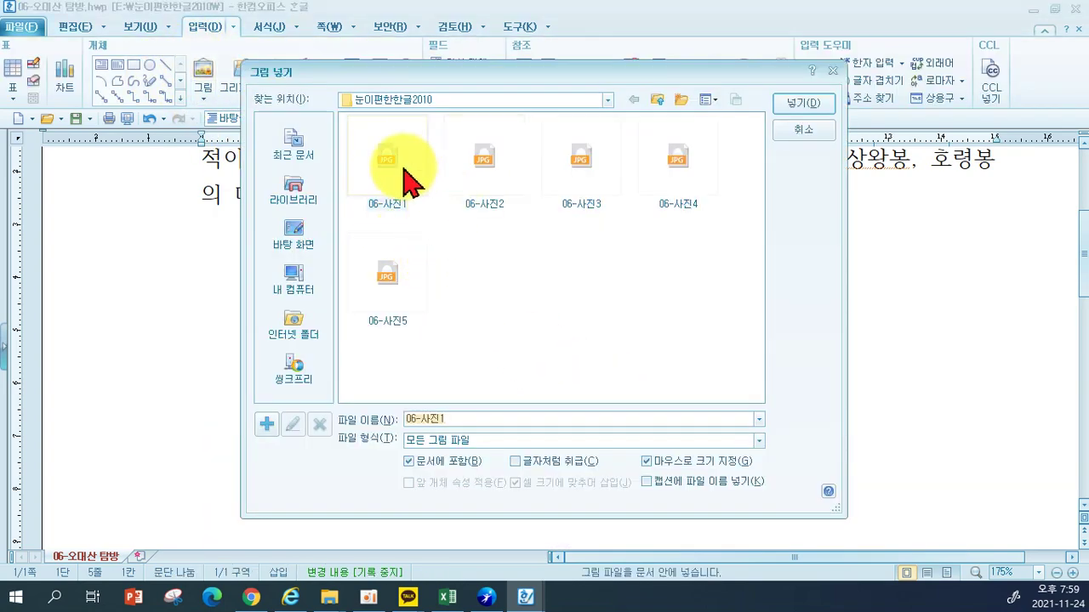
{"action": "left_click", "coordinate": [380, 170]}
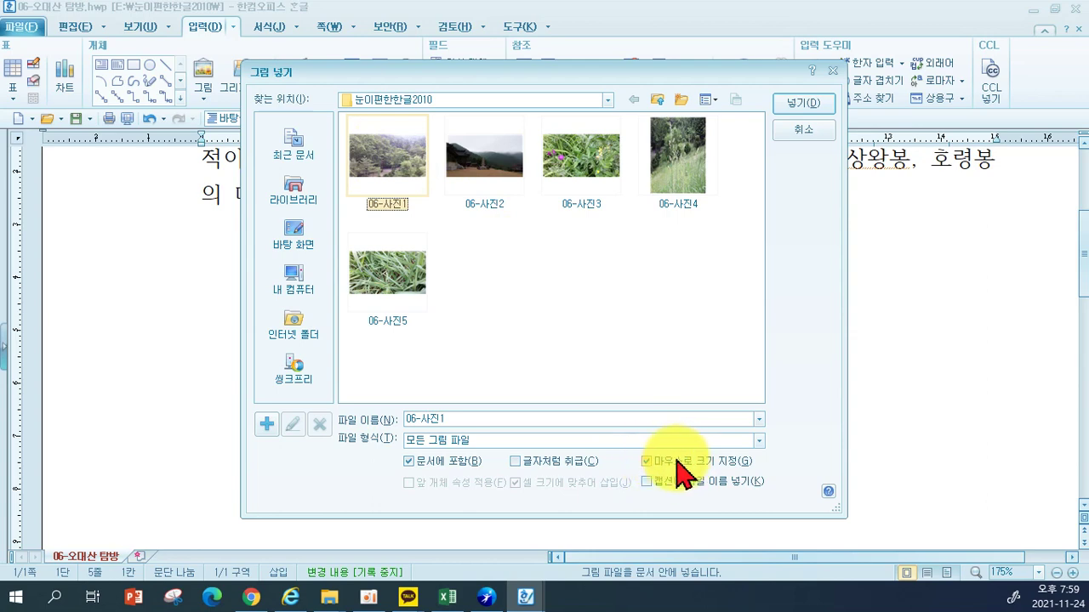
{"action": "left_click", "coordinate": [794, 103]}
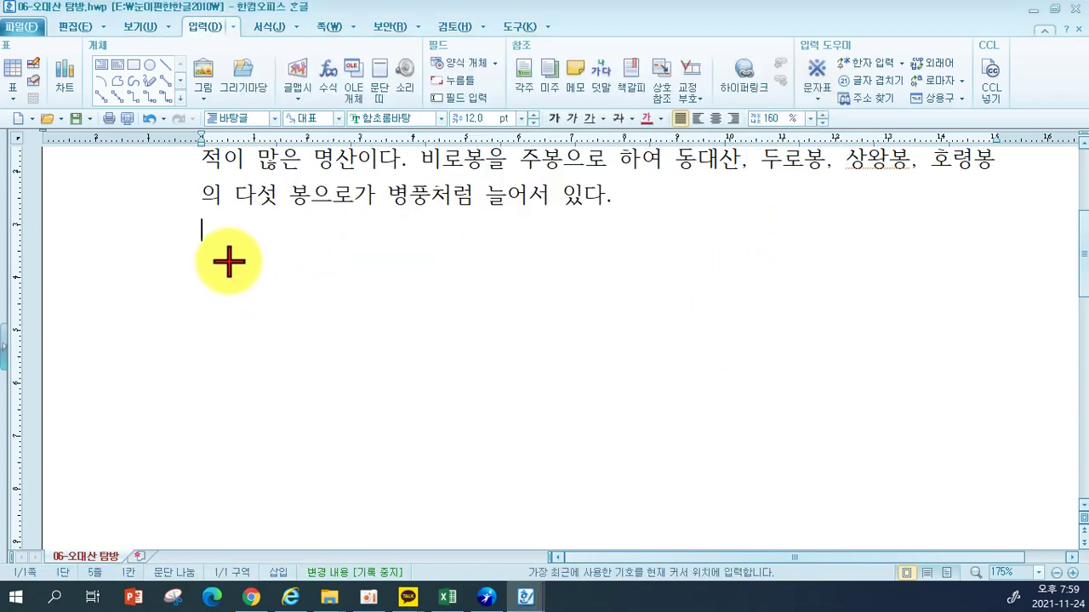
{"action": "left_click_drag", "start_coordinate": [207, 220], "coordinate": [546, 475]}
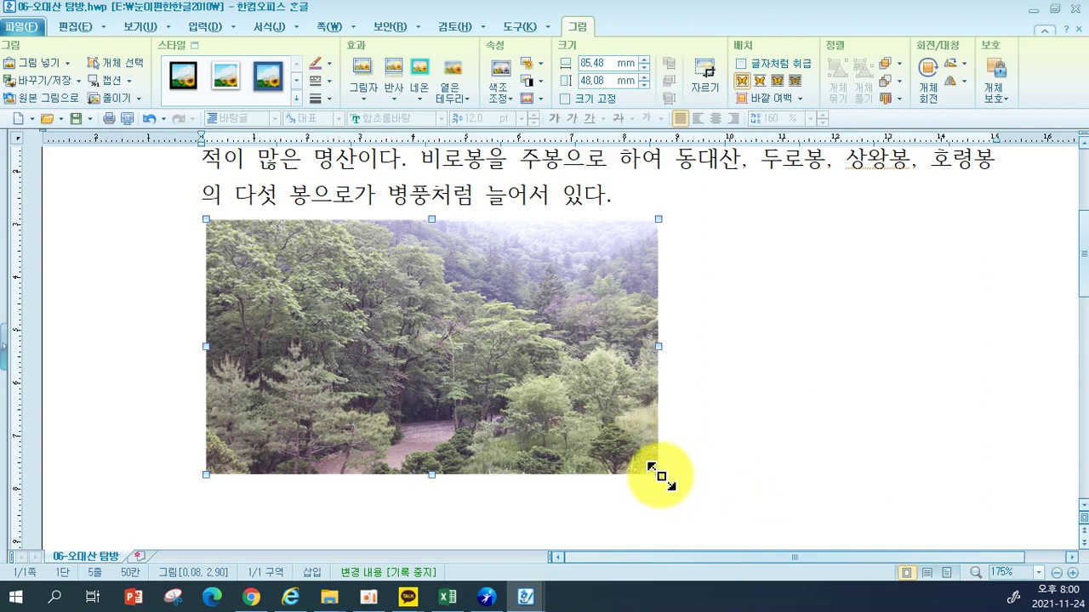
Resize the forest picture to about 91 × 51 mm
{"action": "left_click_drag", "start_coordinate": [661, 476], "coordinate": [721, 526]}
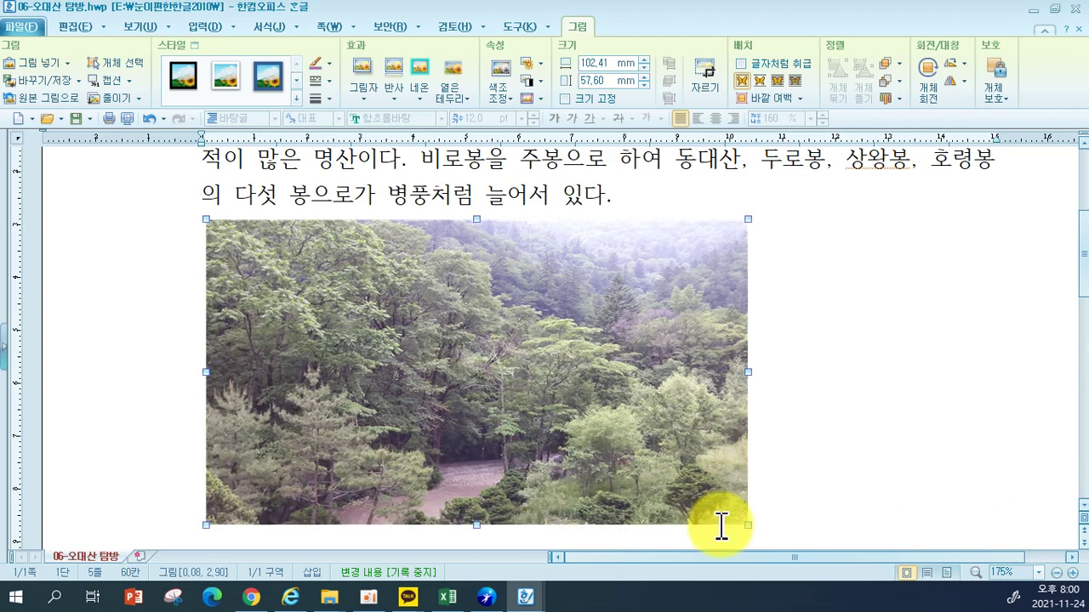
{"action": "left_click_drag", "start_coordinate": [749, 524], "coordinate": [723, 511]}
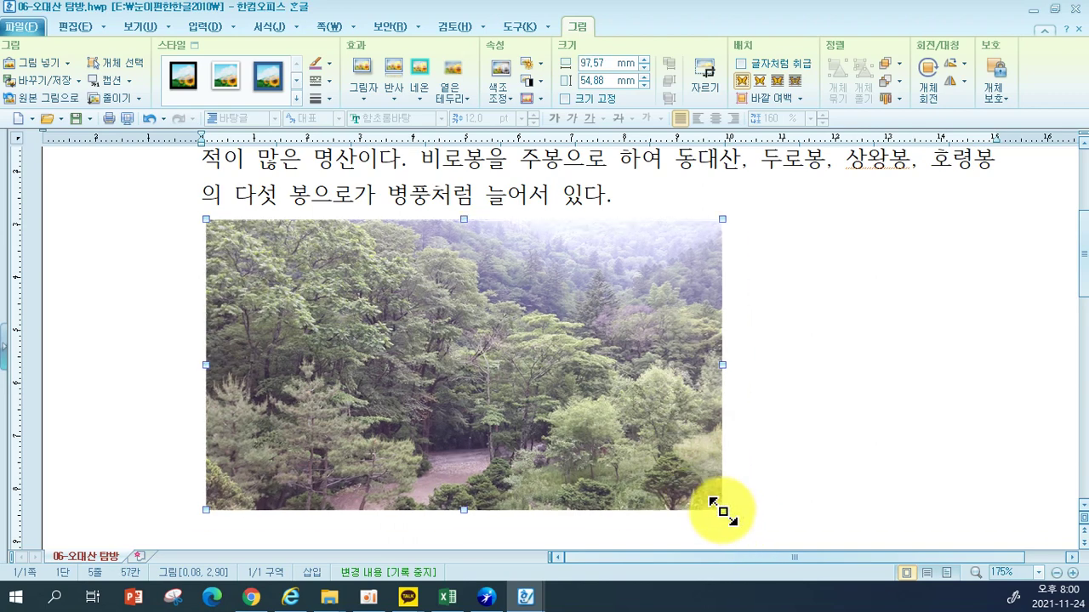
{"action": "left_click_drag", "start_coordinate": [722, 510], "coordinate": [685, 491]}
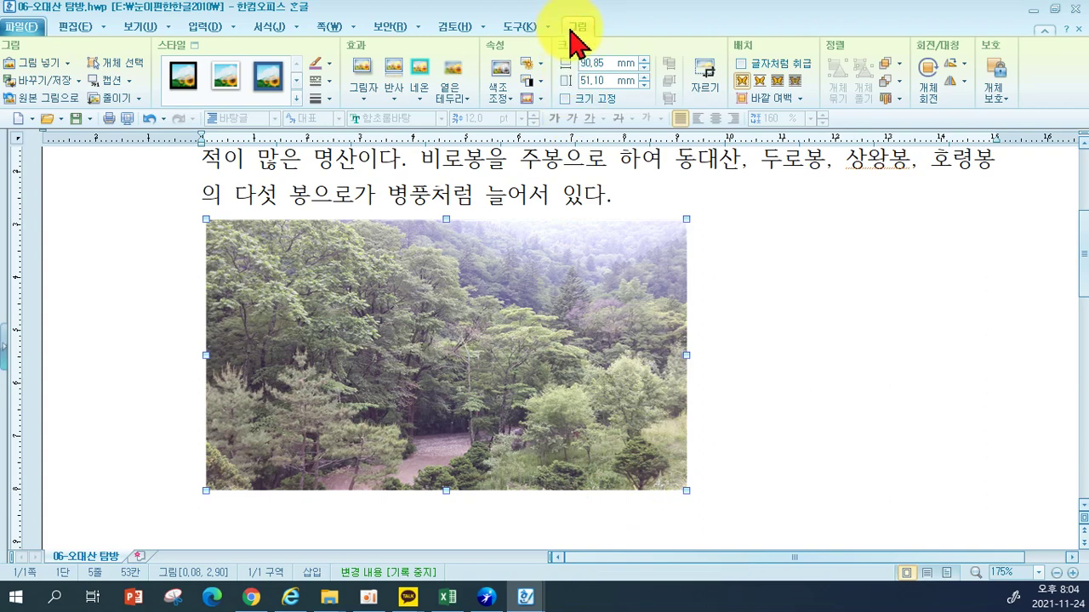
Apply the reflection preset in the second row, second column to the forest picture and raise its contrast by +40%
{"action": "left_click", "coordinate": [395, 109]}
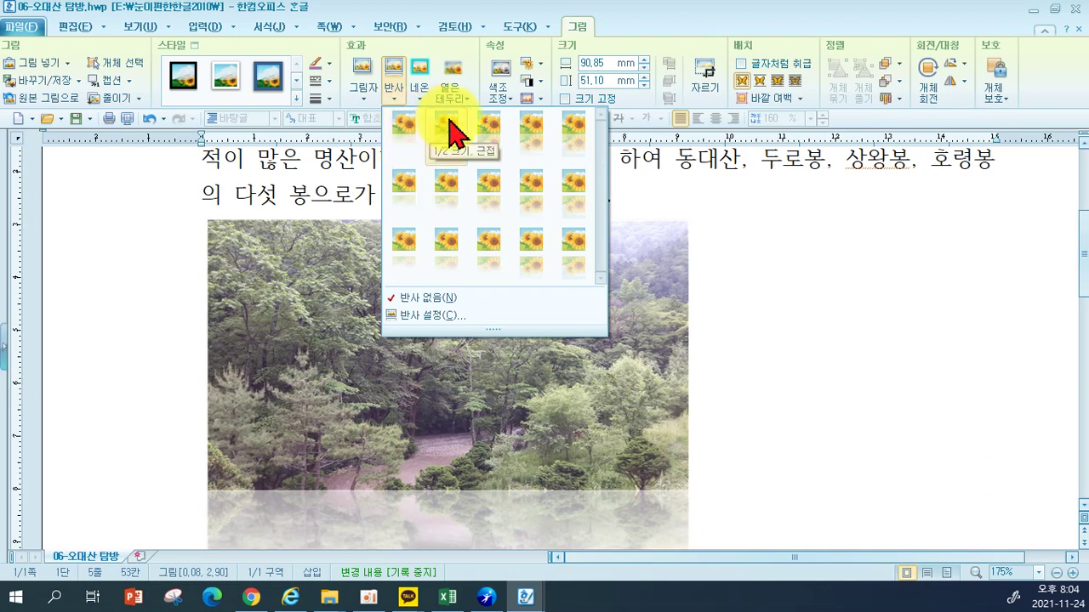
{"action": "left_click", "coordinate": [448, 192]}
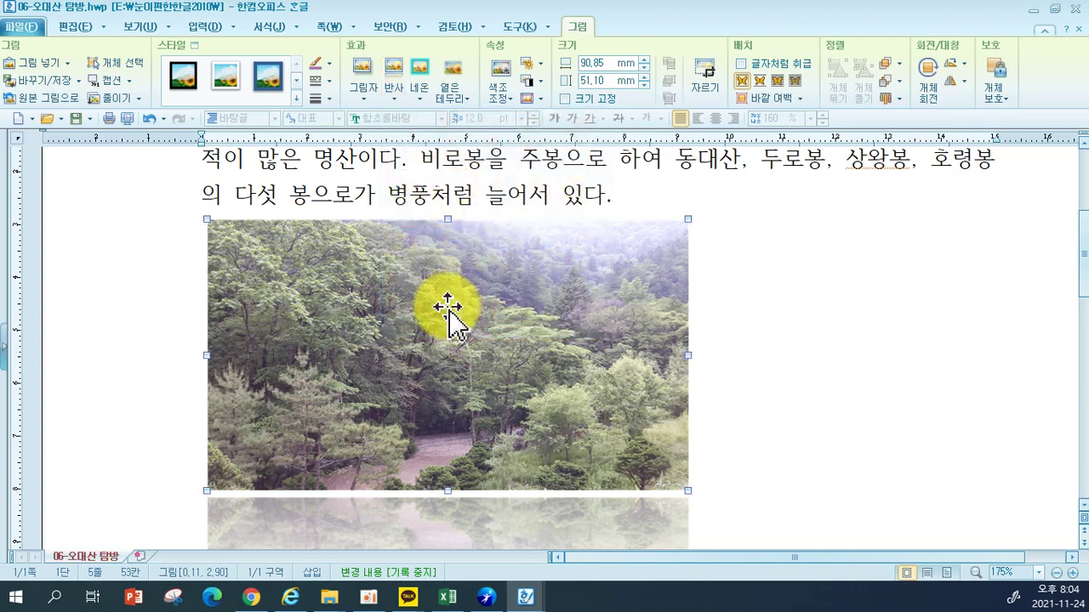
{"action": "scroll", "coordinate": [449, 304], "scroll_direction": "down", "scroll_amount": 3}
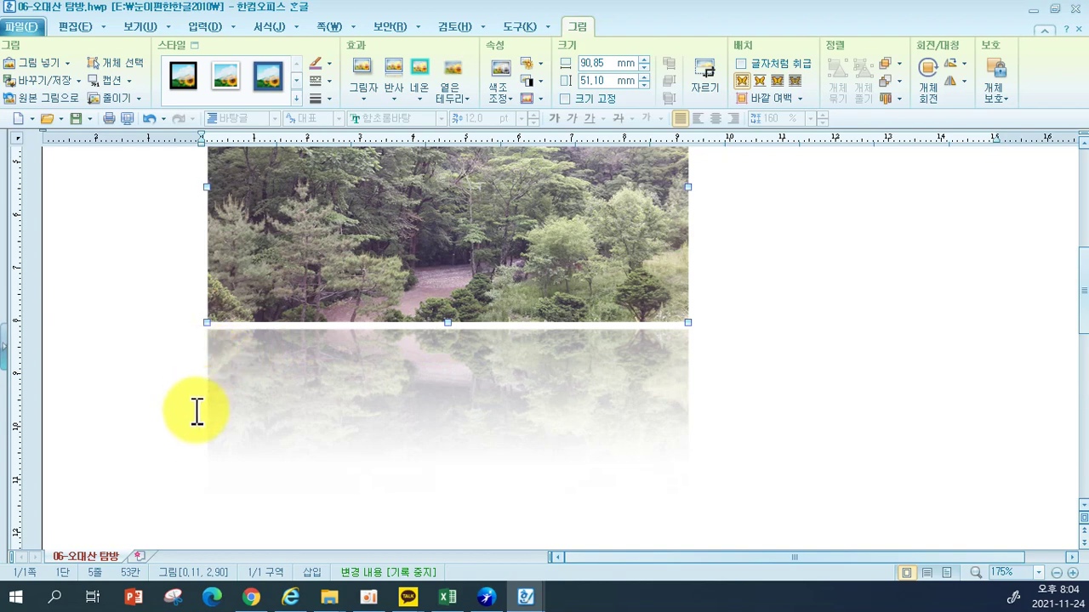
{"action": "scroll", "coordinate": [239, 435], "scroll_direction": "up", "scroll_amount": 2}
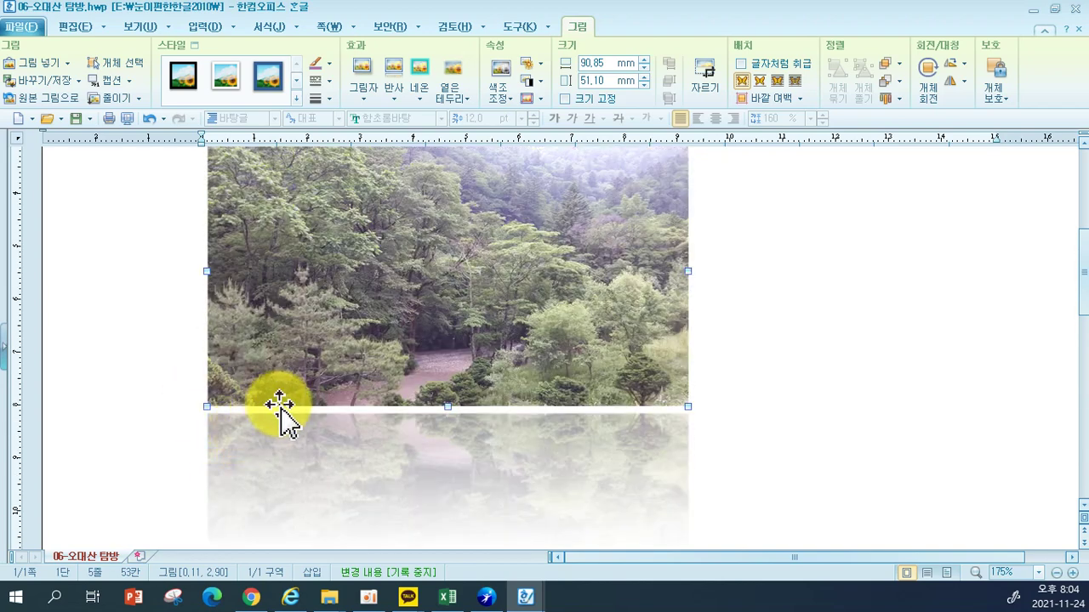
{"action": "scroll", "coordinate": [730, 356], "scroll_direction": "up", "scroll_amount": 2}
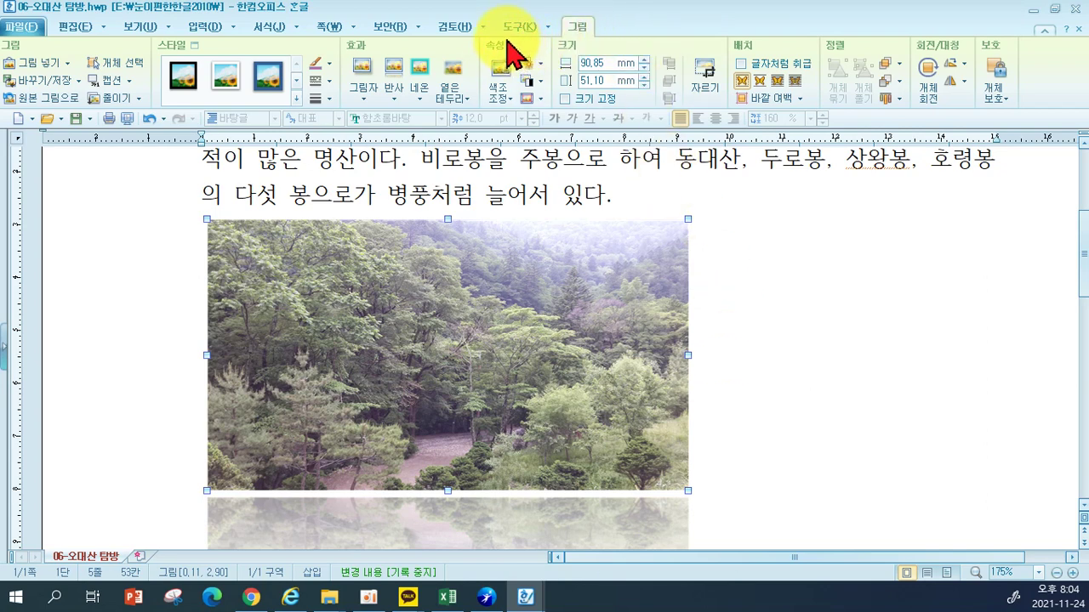
{"action": "left_click", "coordinate": [540, 83]}
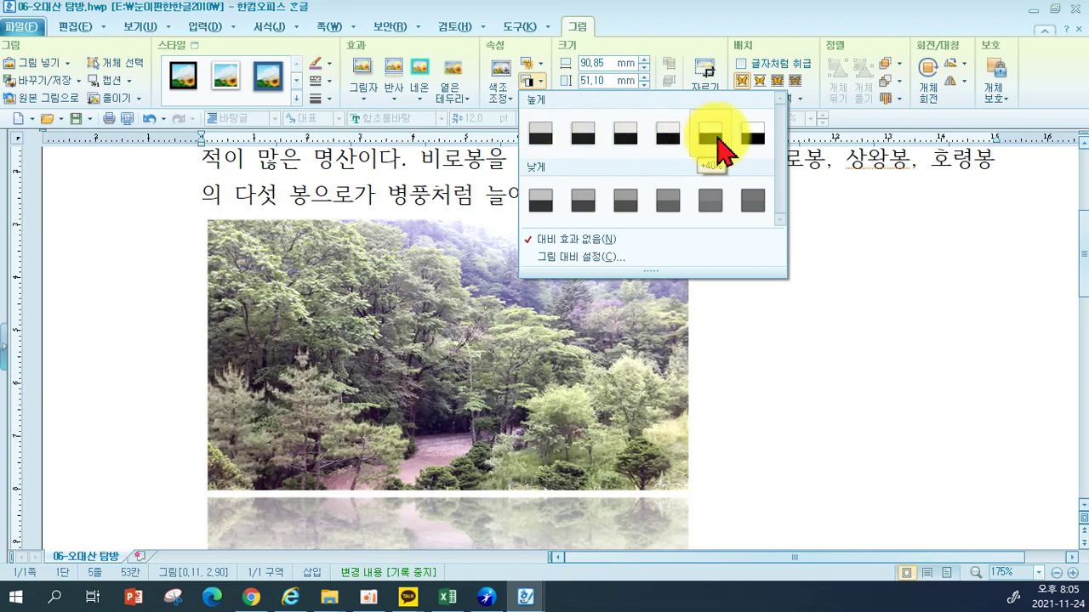
{"action": "left_click", "coordinate": [717, 148]}
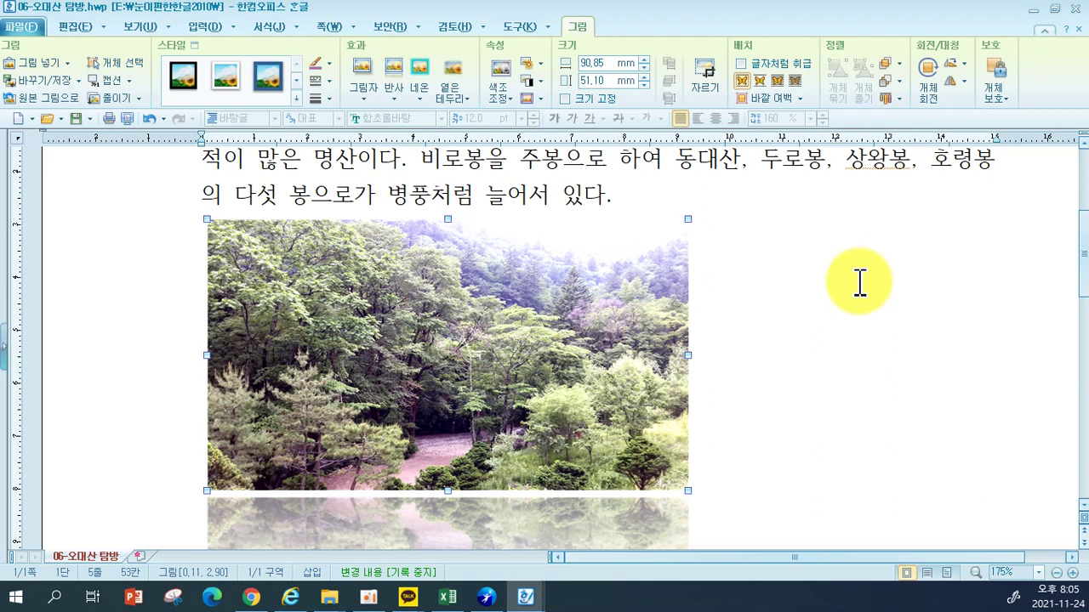
Insert 06-사진3 beside the forest picture and resize both photos to fit side by side, with the flower photo about 76 × 43 mm
{"action": "left_click", "coordinate": [206, 26]}
{"action": "left_click", "coordinate": [204, 73]}
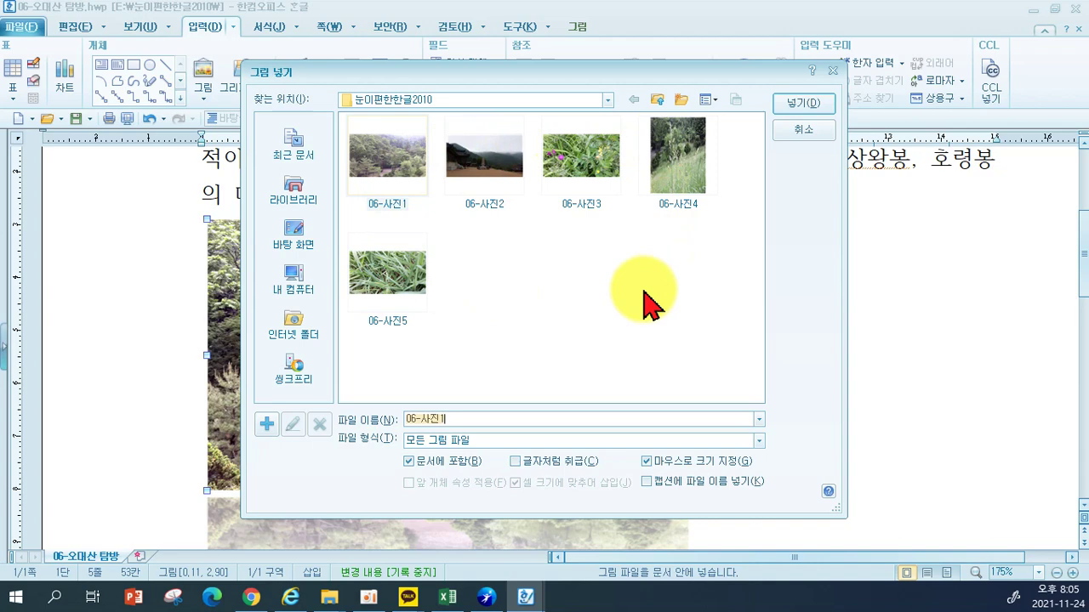
{"action": "left_click", "coordinate": [553, 151]}
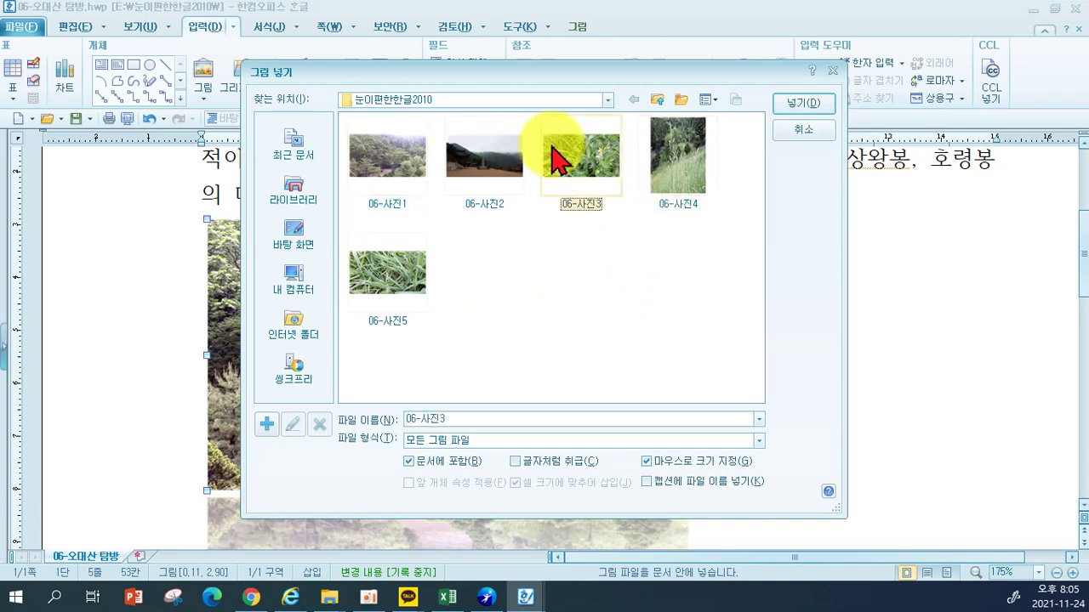
{"action": "left_click", "coordinate": [790, 108]}
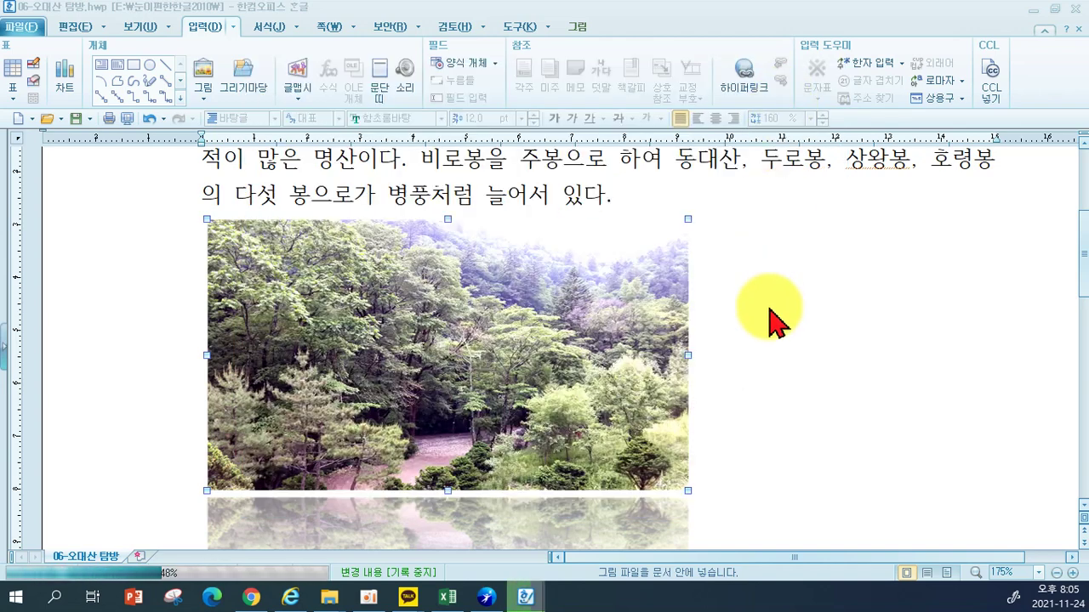
{"action": "left_click_drag", "start_coordinate": [705, 221], "coordinate": [891, 409]}
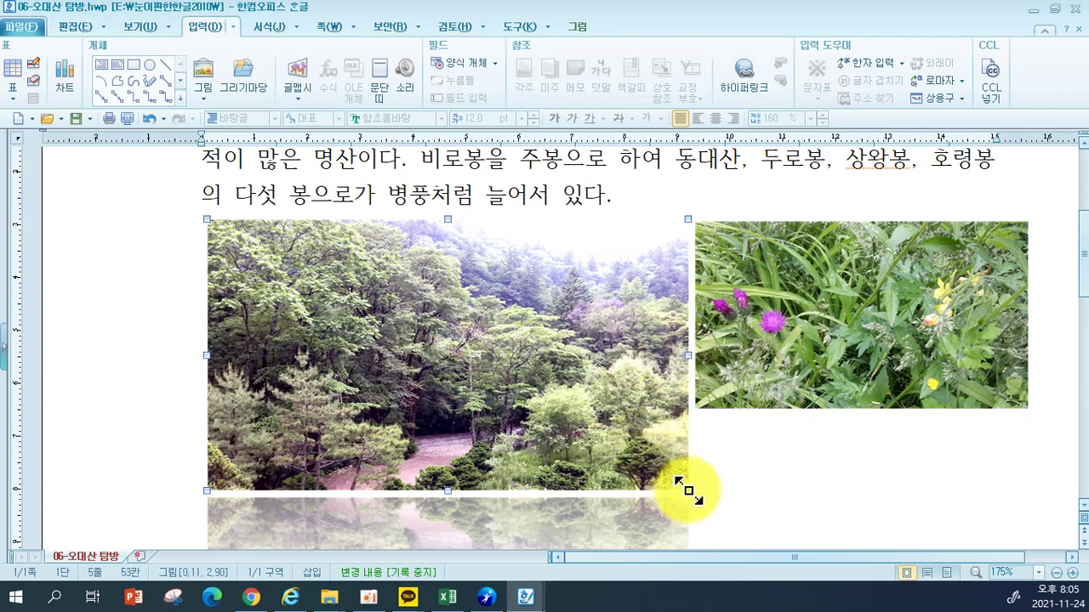
{"action": "left_click_drag", "start_coordinate": [753, 364], "coordinate": [975, 442]}
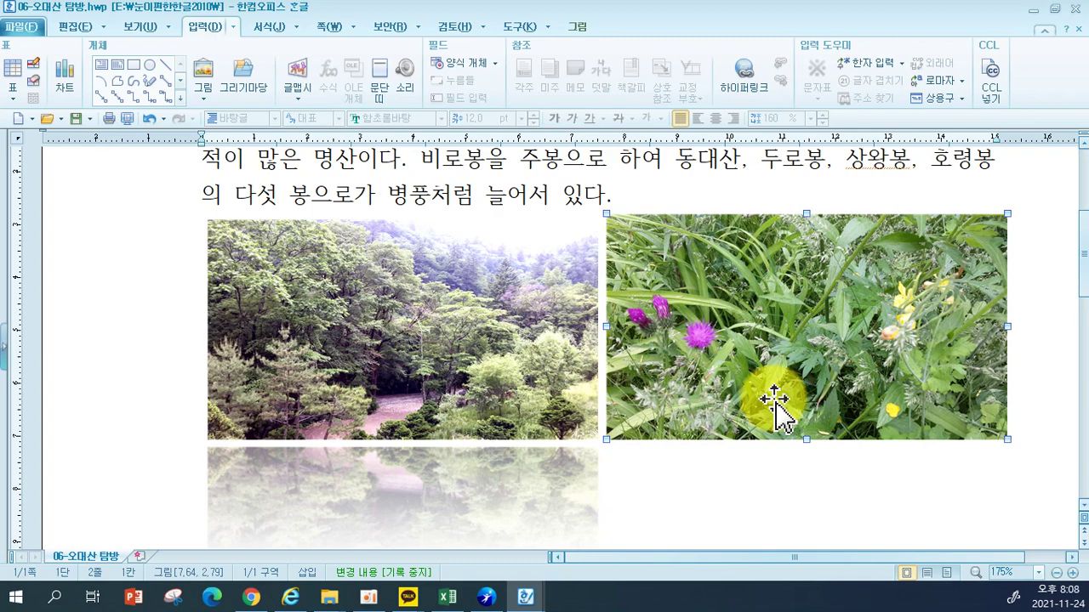
Crop the flower photo from its lower-right and upper-left corners to about 59 × 39 mm
{"action": "left_click", "coordinate": [573, 30]}
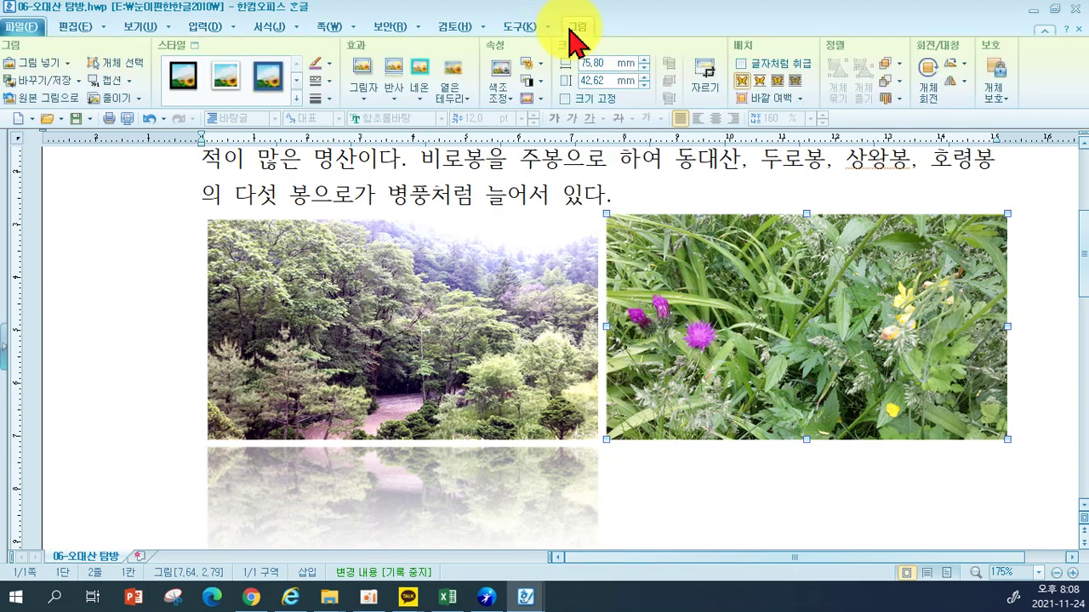
{"action": "left_click", "coordinate": [699, 75]}
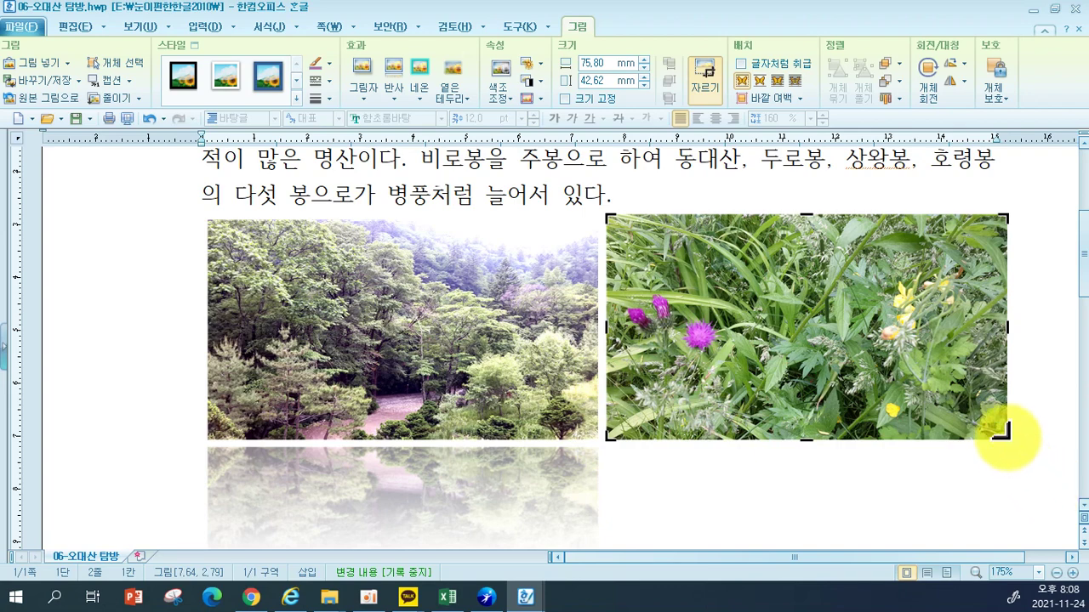
{"action": "left_click_drag", "start_coordinate": [999, 432], "coordinate": [924, 428]}
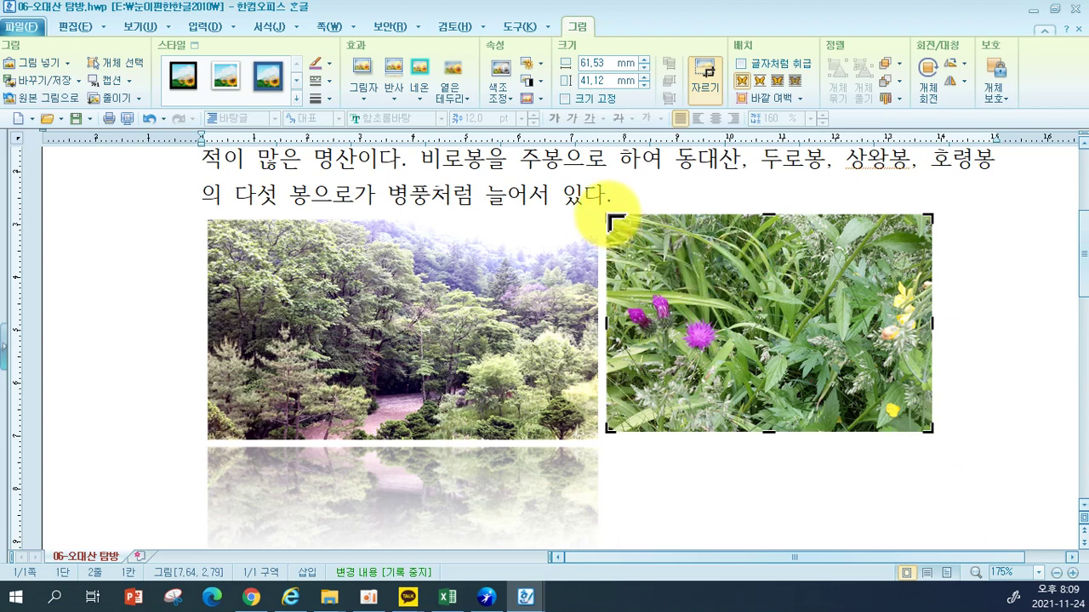
{"action": "left_click_drag", "start_coordinate": [612, 219], "coordinate": [623, 231]}
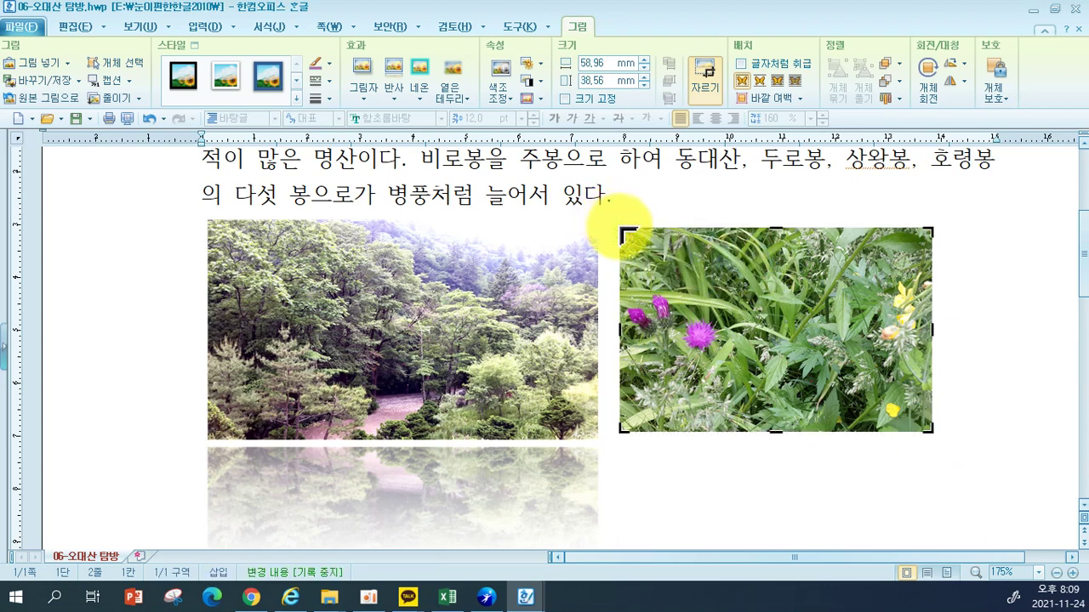
{"action": "left_click", "coordinate": [997, 279]}
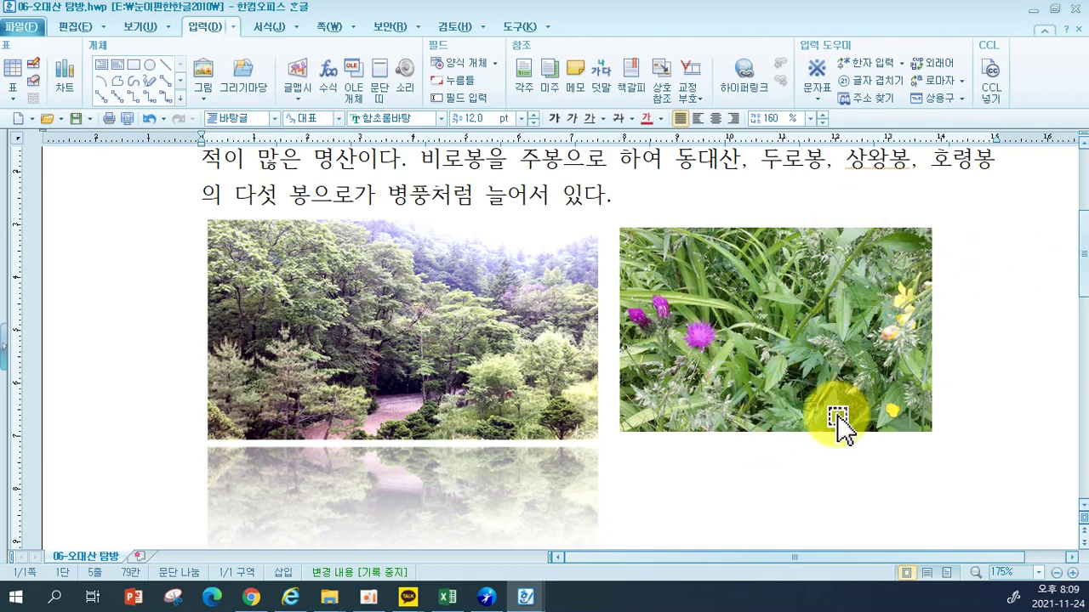
Apply a 10 pt soft edge (옅은 테두리) to the flower photo
{"action": "left_click", "coordinate": [768, 326]}
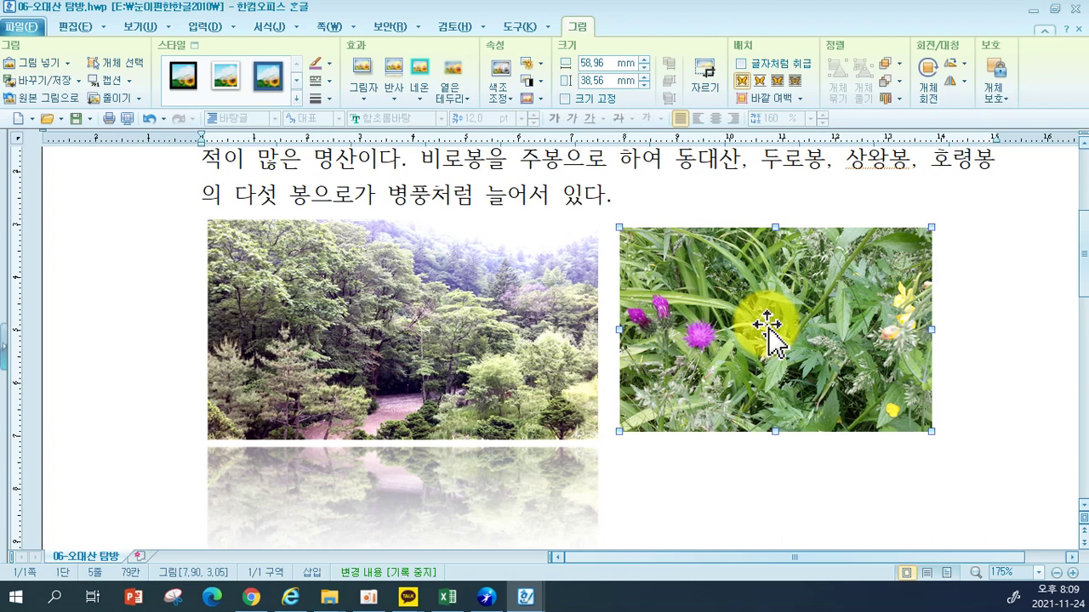
{"action": "left_click", "coordinate": [470, 95]}
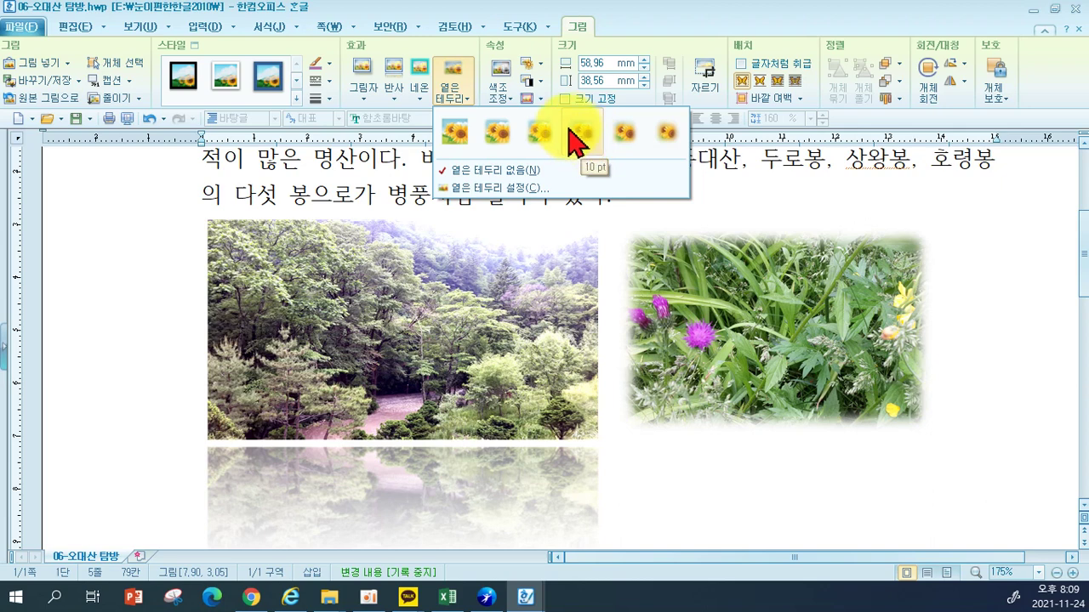
{"action": "left_click", "coordinate": [582, 150]}
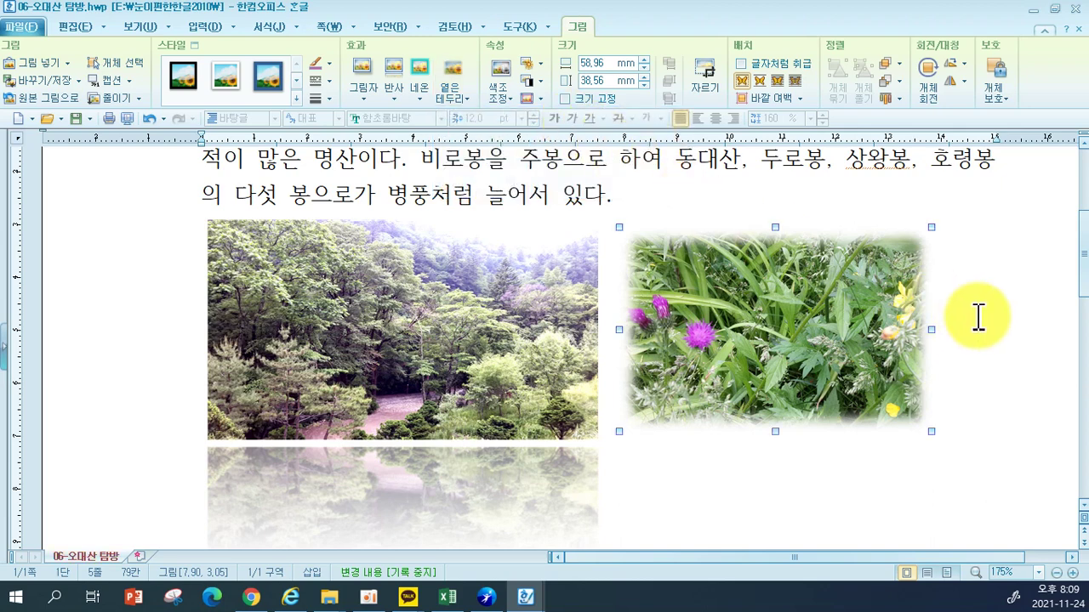